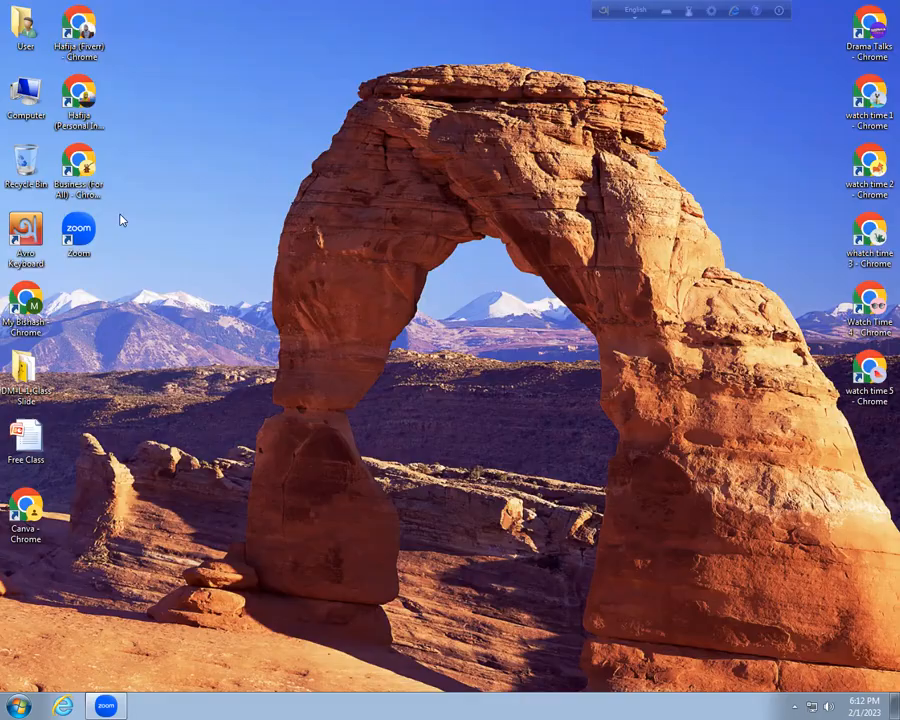
Launch Chrome with the Business profile and go to the Canva home page bookmark
{"action": "left_click", "coordinate": [80, 165]}
{"action": "double_click", "coordinate": [83, 168]}
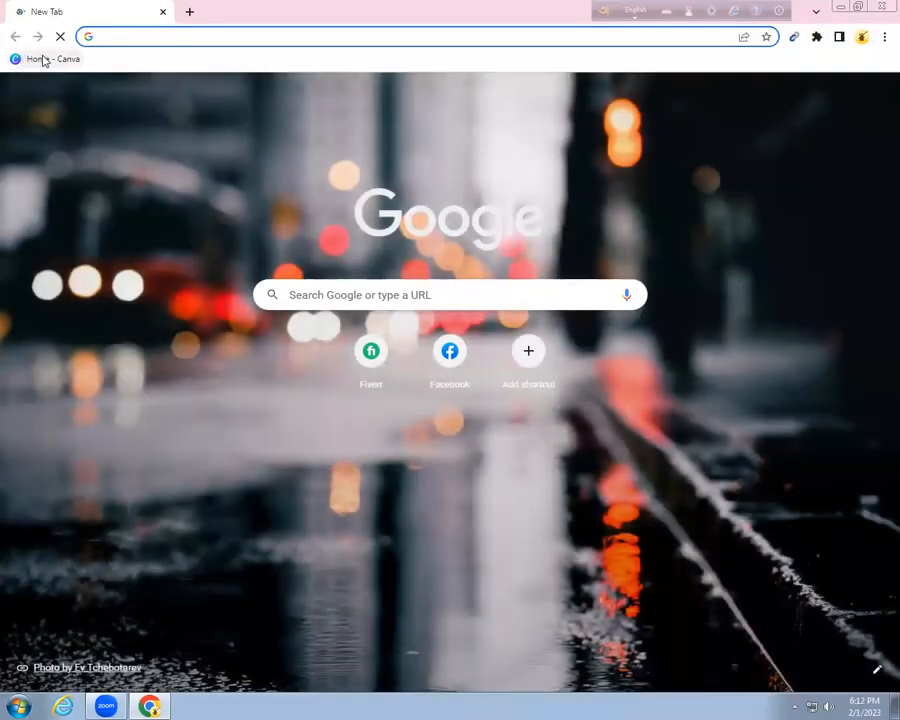
{"action": "left_click", "coordinate": [44, 59]}
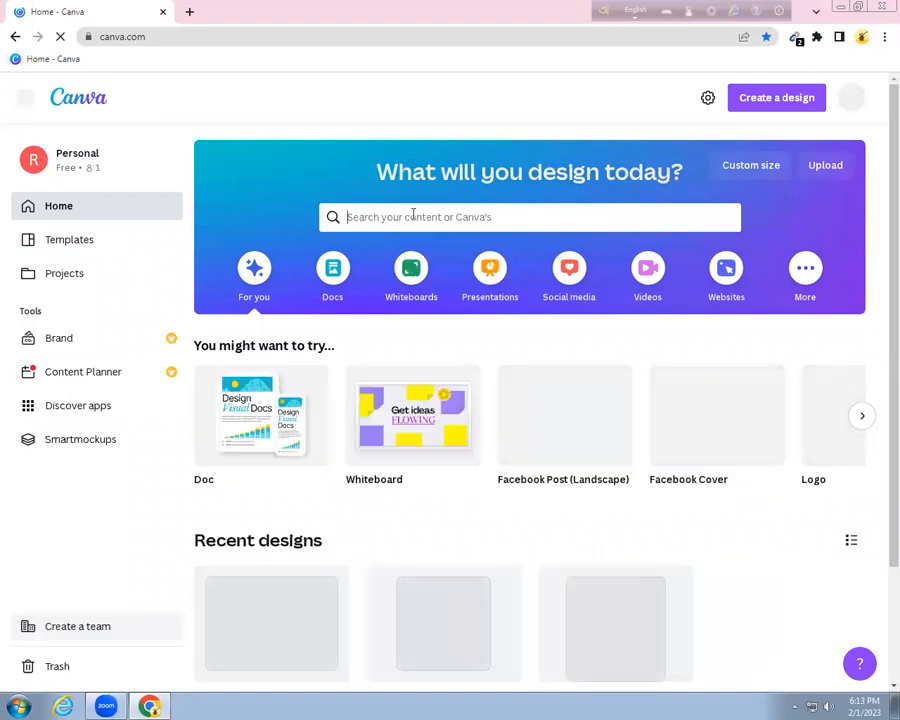
Search Canva for 'banar' and start a blank Banner (Landscape) design
{"action": "type", "text": "banar"}
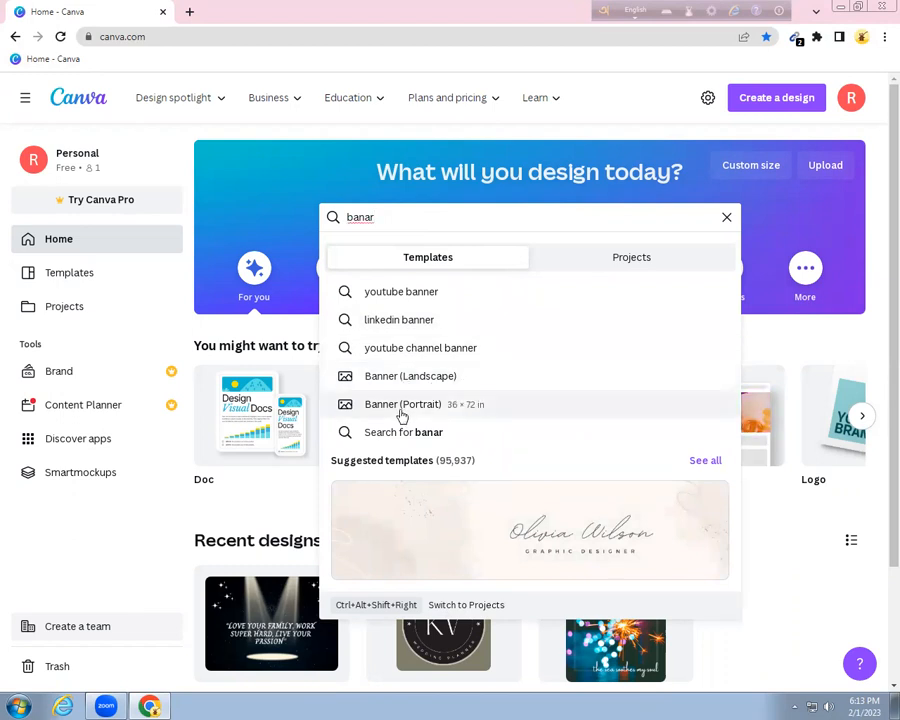
{"action": "left_click", "coordinate": [406, 379]}
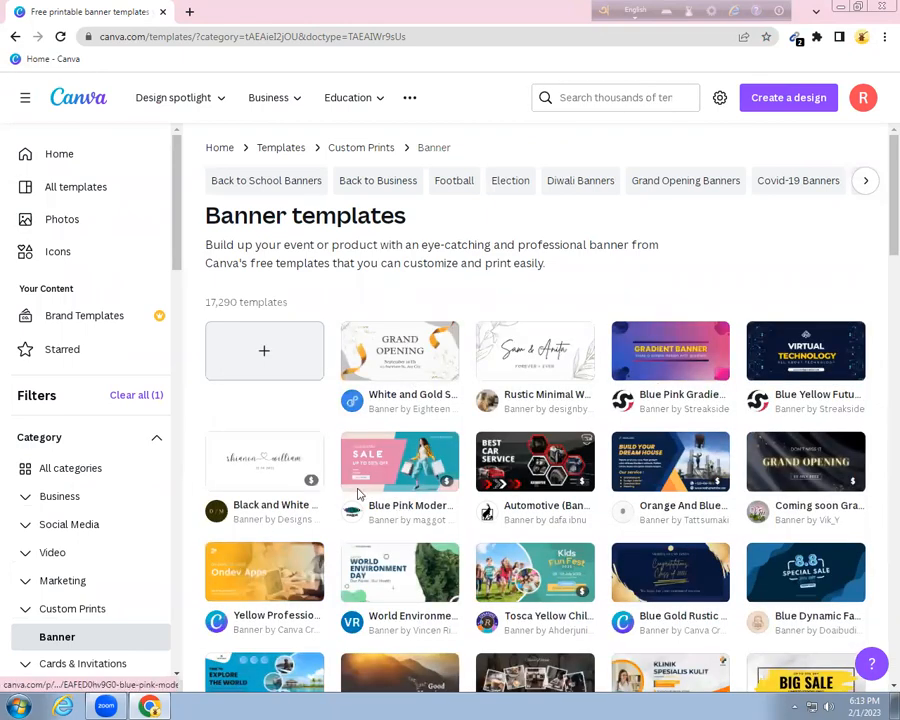
{"action": "left_click", "coordinate": [268, 351]}
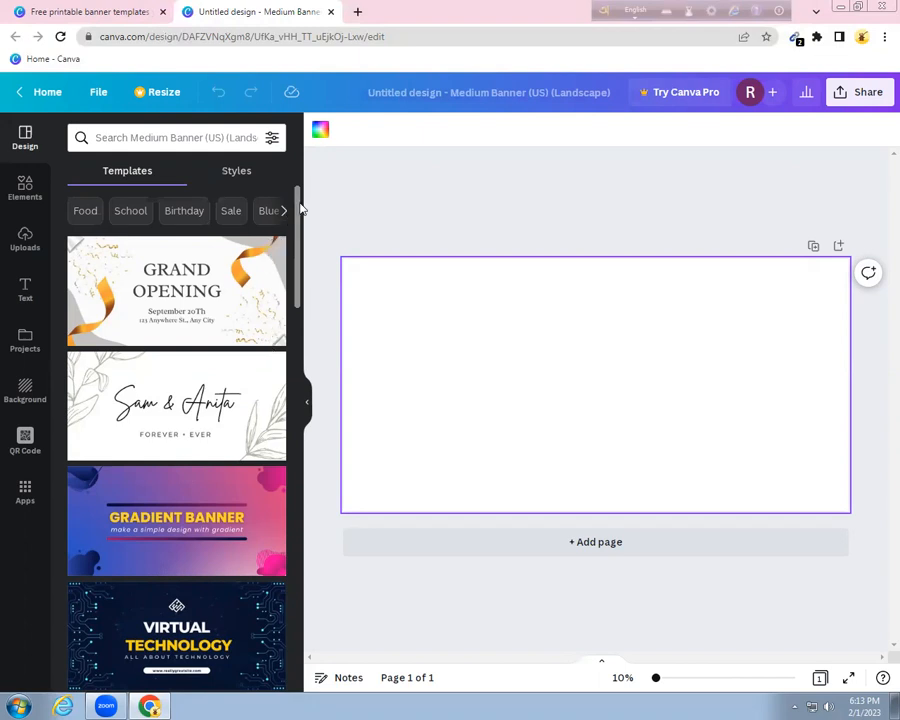
Scroll through the banner template thumbnails in the Design panel and back to the top
{"action": "scroll", "coordinate": [300, 296], "scroll_direction": "down", "scroll_amount": 4}
{"action": "left_click_drag", "start_coordinate": [300, 297], "coordinate": [300, 402]}
{"action": "scroll", "coordinate": [300, 472], "scroll_direction": "down", "scroll_amount": 2}
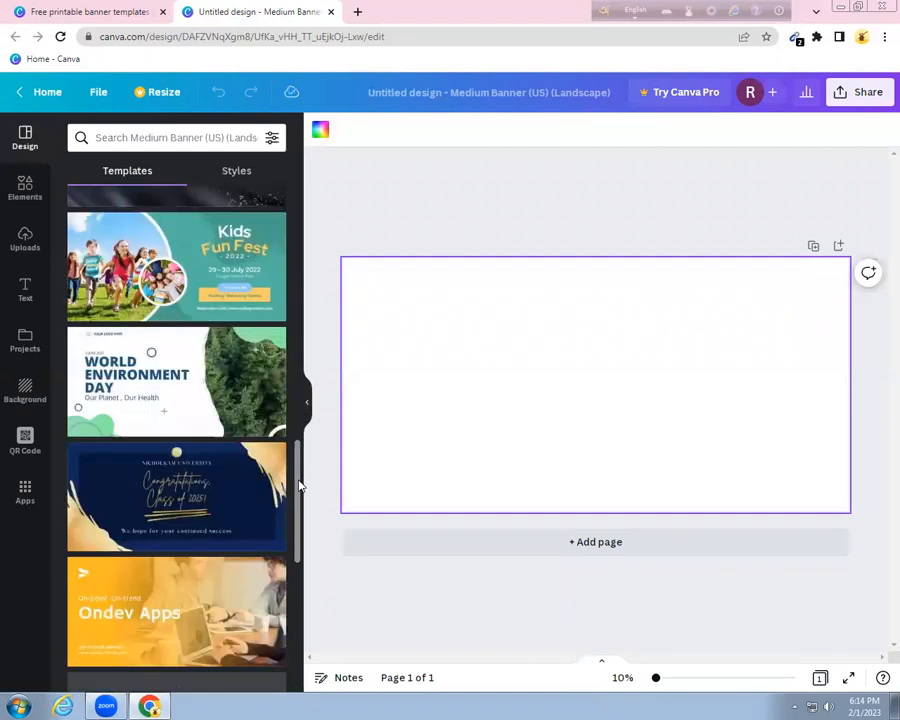
{"action": "scroll", "coordinate": [298, 484], "scroll_direction": "down", "scroll_amount": 1}
{"action": "scroll", "coordinate": [295, 560], "scroll_direction": "down", "scroll_amount": 4}
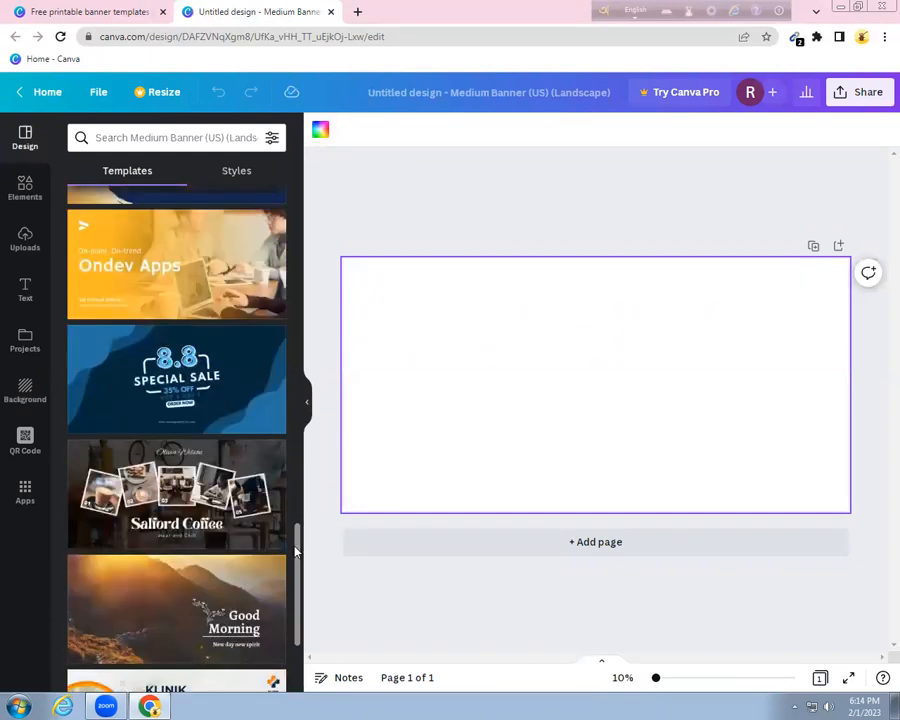
{"action": "scroll", "coordinate": [293, 609], "scroll_direction": "down", "scroll_amount": 3}
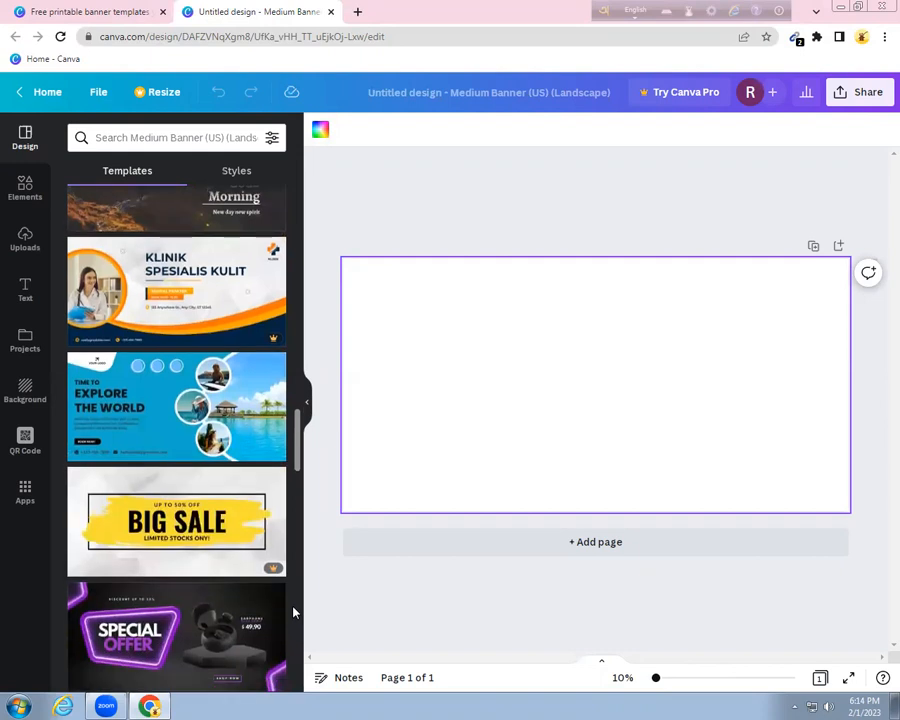
{"action": "scroll", "coordinate": [287, 619], "scroll_direction": "down", "scroll_amount": 1}
{"action": "scroll", "coordinate": [287, 627], "scroll_direction": "up", "scroll_amount": 6}
{"action": "scroll", "coordinate": [287, 470], "scroll_direction": "up", "scroll_amount": 5}
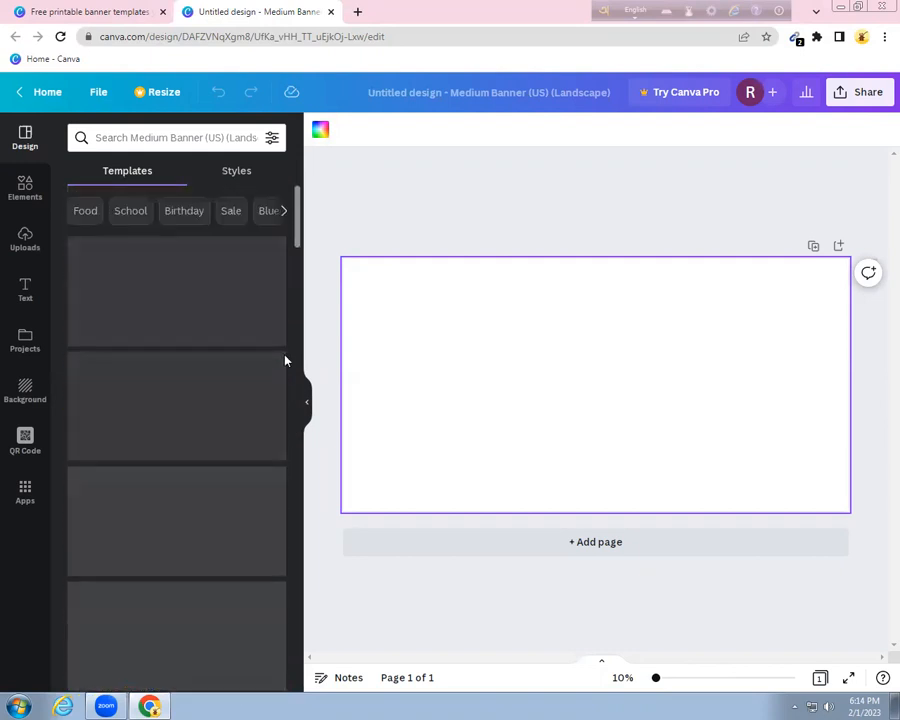
Apply the Grand Opening template and retype the word GRAND as CONGRATULATION
{"action": "left_click", "coordinate": [235, 295]}
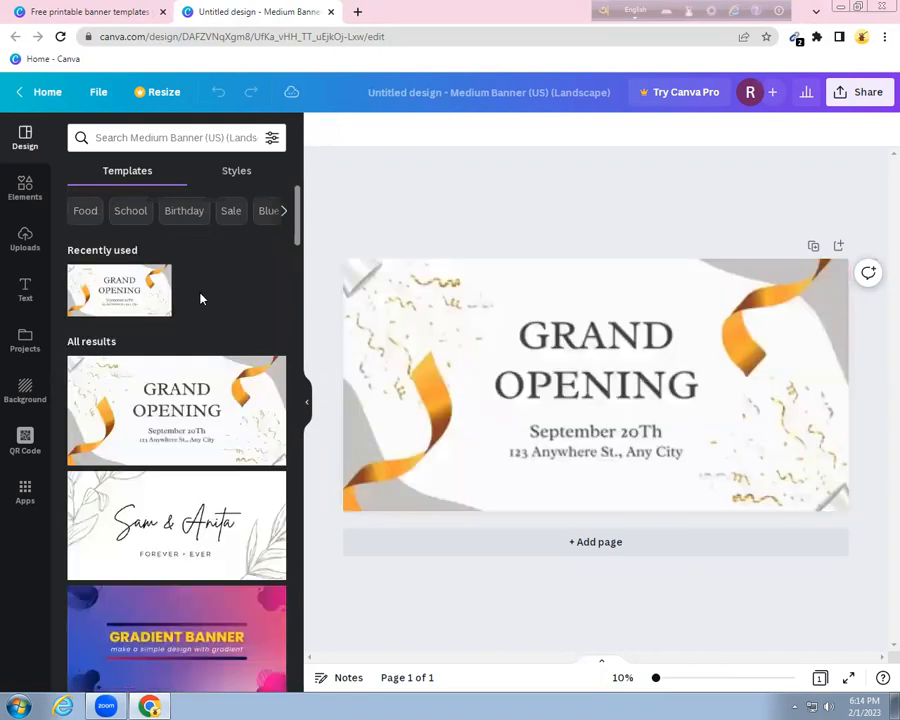
{"action": "left_click", "coordinate": [647, 452]}
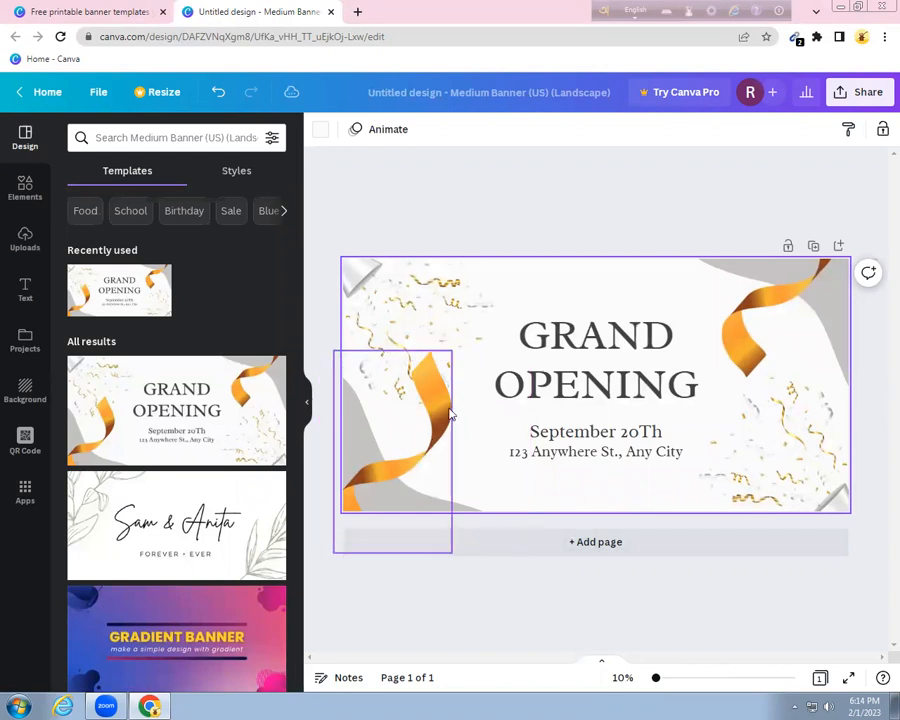
{"action": "left_click", "coordinate": [617, 345]}
{"action": "double_click", "coordinate": [616, 341]}
{"action": "type", "text": "CONGRA"}
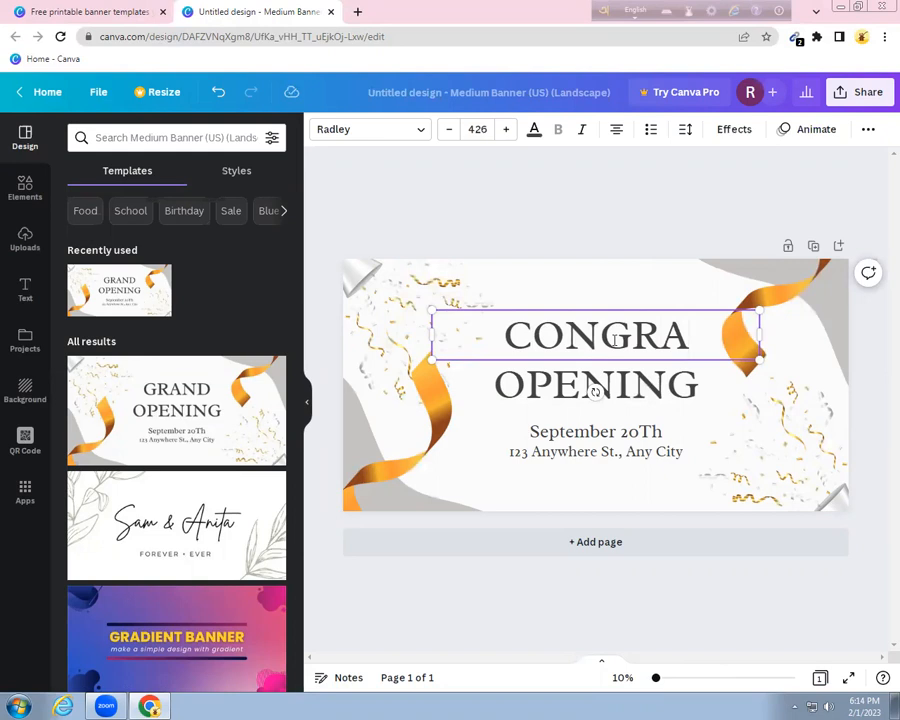
{"action": "type", "text": "T"}
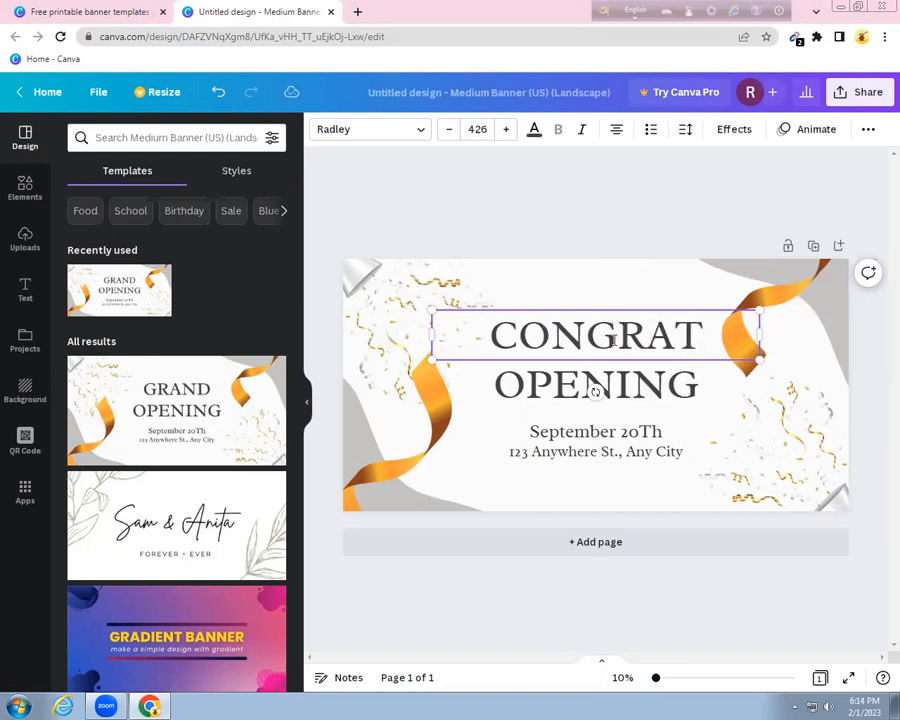
{"action": "type", "text": "ULATION"}
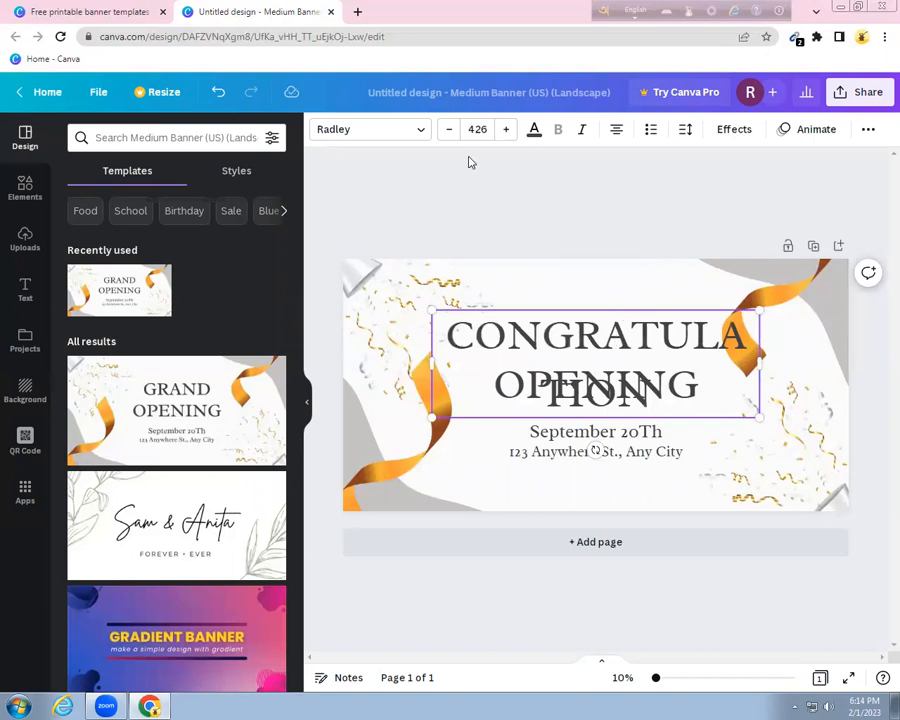
Shrink CONGRATULATION to font size 234 and move it down just above OPENING
{"action": "left_click", "coordinate": [451, 131]}
{"action": "left_click", "coordinate": [451, 131]}
{"action": "left_click", "coordinate": [451, 131]}
{"action": "left_click", "coordinate": [451, 131]}
{"action": "left_click", "coordinate": [451, 131]}
{"action": "left_click", "coordinate": [451, 131]}
{"action": "left_click", "coordinate": [451, 131]}
{"action": "left_click", "coordinate": [451, 131]}
{"action": "left_click", "coordinate": [451, 131]}
{"action": "left_click", "coordinate": [451, 131]}
{"action": "left_click", "coordinate": [451, 131]}
{"action": "left_click", "coordinate": [451, 131]}
{"action": "left_click", "coordinate": [451, 131]}
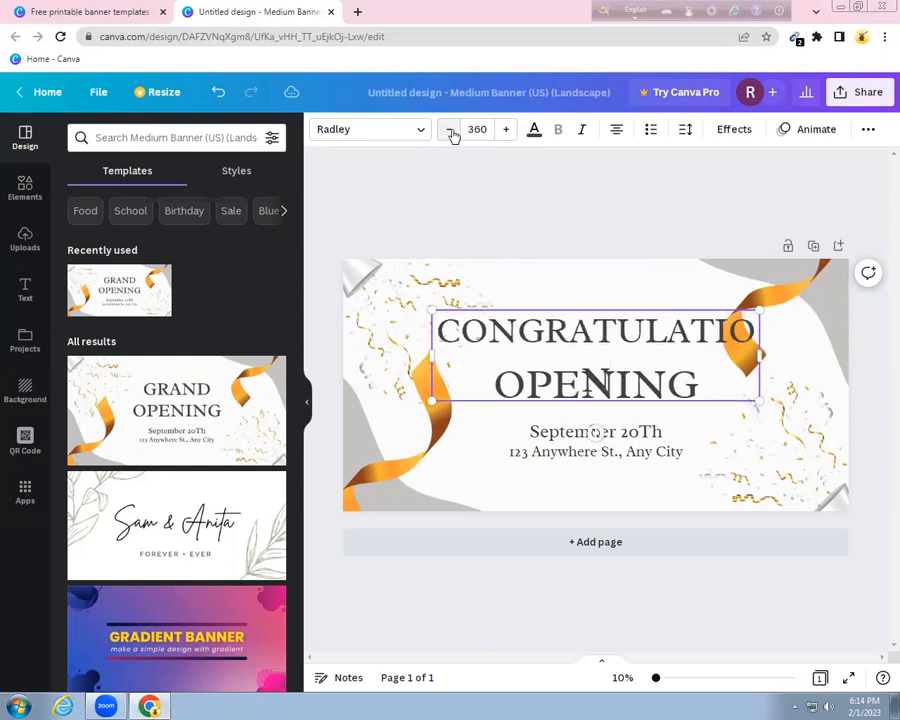
{"action": "left_click", "coordinate": [451, 131]}
{"action": "left_click", "coordinate": [451, 131]}
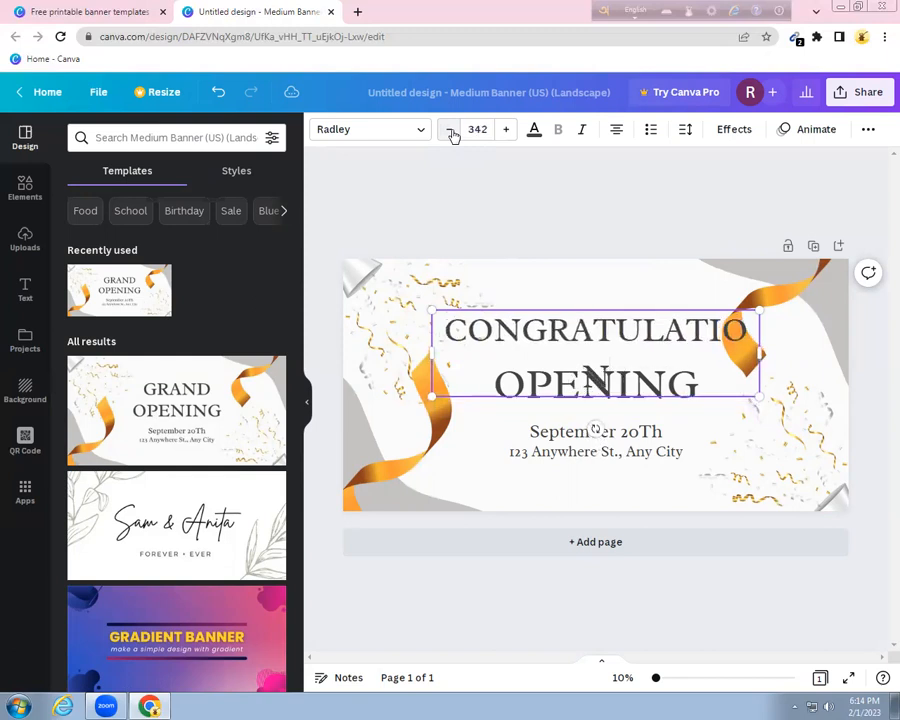
{"action": "left_click", "coordinate": [451, 131]}
{"action": "left_click", "coordinate": [451, 131]}
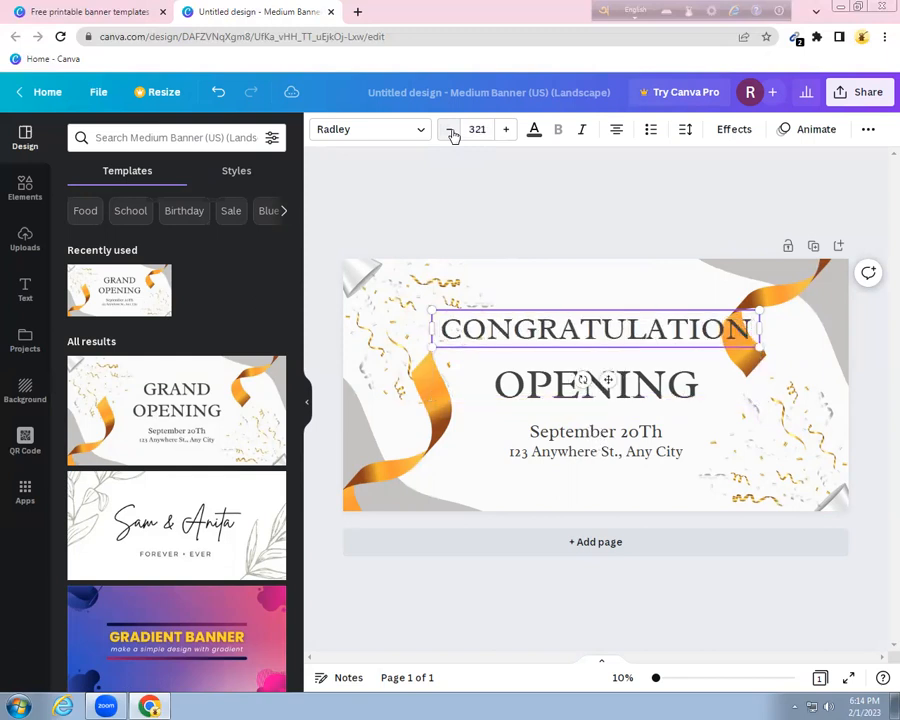
{"action": "left_click", "coordinate": [451, 131]}
{"action": "left_click", "coordinate": [451, 131]}
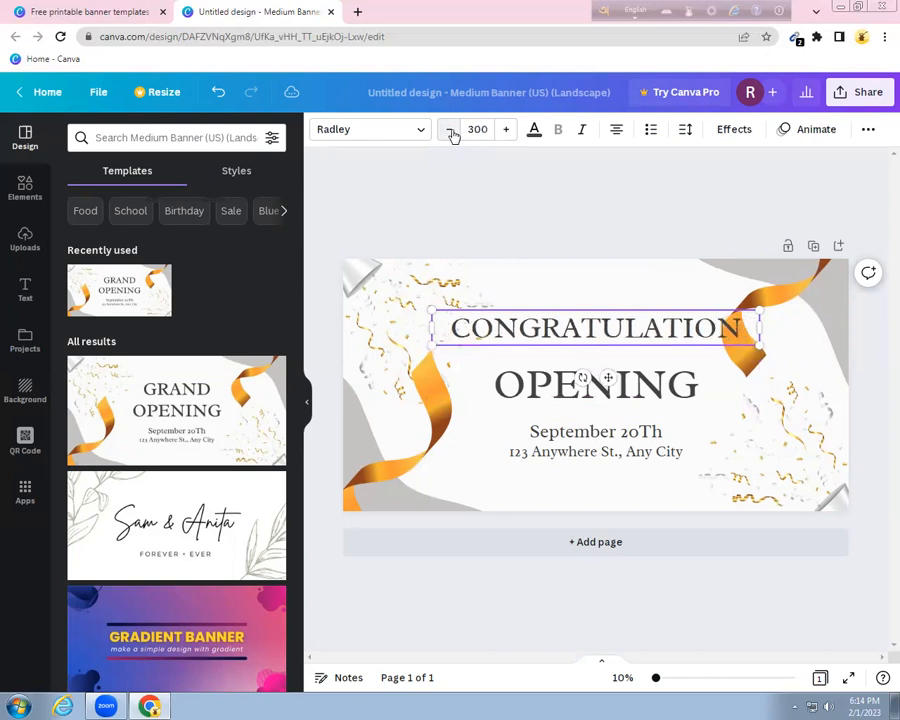
{"action": "left_click", "coordinate": [451, 131]}
{"action": "left_click", "coordinate": [451, 131]}
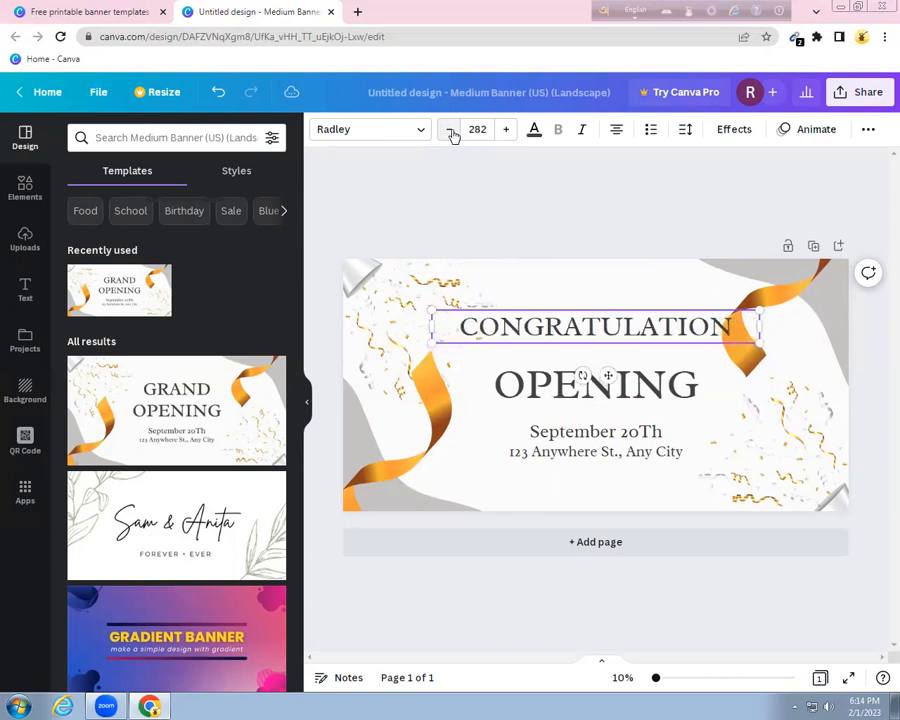
{"action": "left_click", "coordinate": [451, 131]}
{"action": "left_click", "coordinate": [451, 131]}
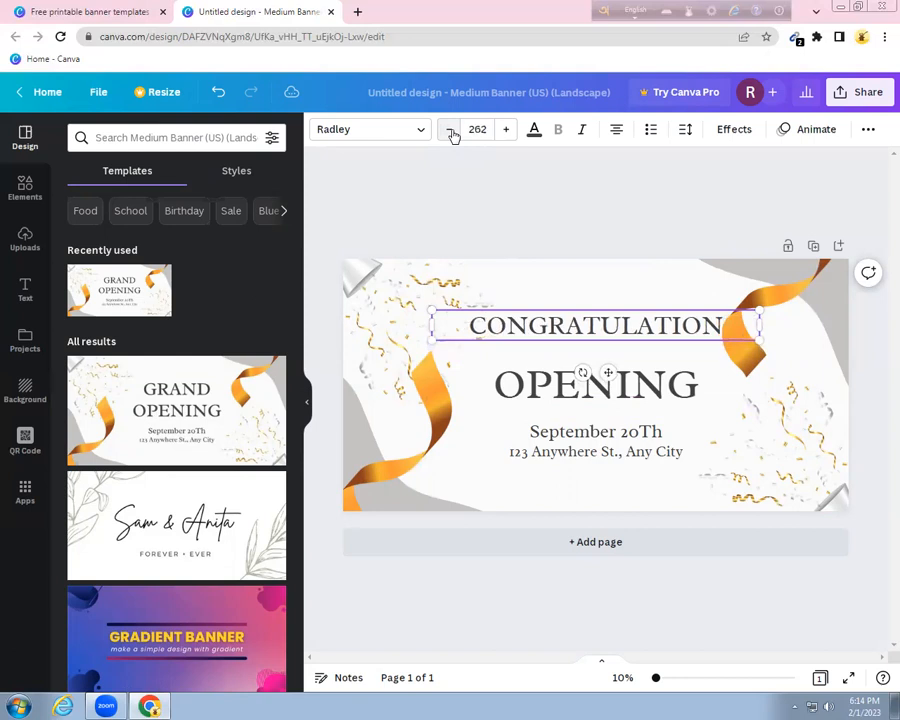
{"action": "left_click", "coordinate": [451, 131]}
{"action": "left_click", "coordinate": [451, 131]}
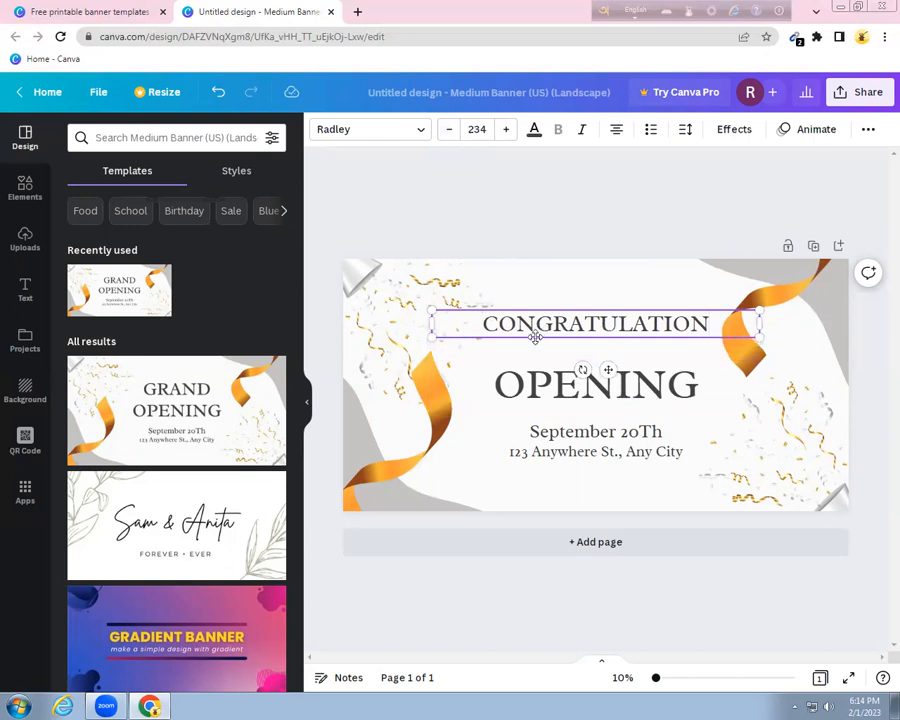
{"action": "left_click_drag", "start_coordinate": [536, 351], "coordinate": [537, 371]}
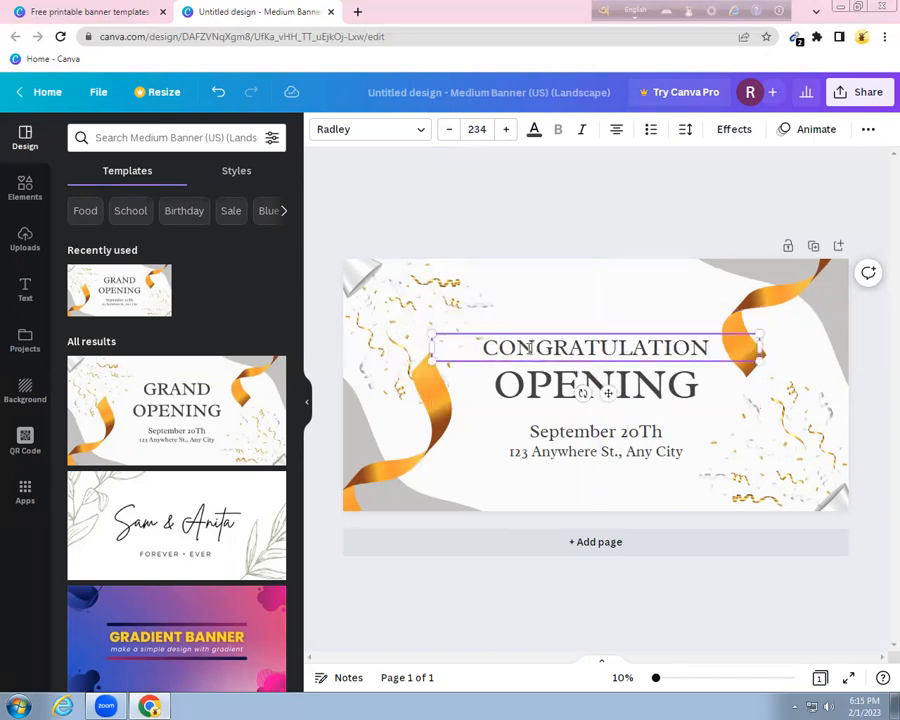
Try Breathing and Open Sans on the headline, leaving it in HK Grotesk Medium
{"action": "left_click", "coordinate": [423, 136]}
{"action": "left_click", "coordinate": [104, 263]}
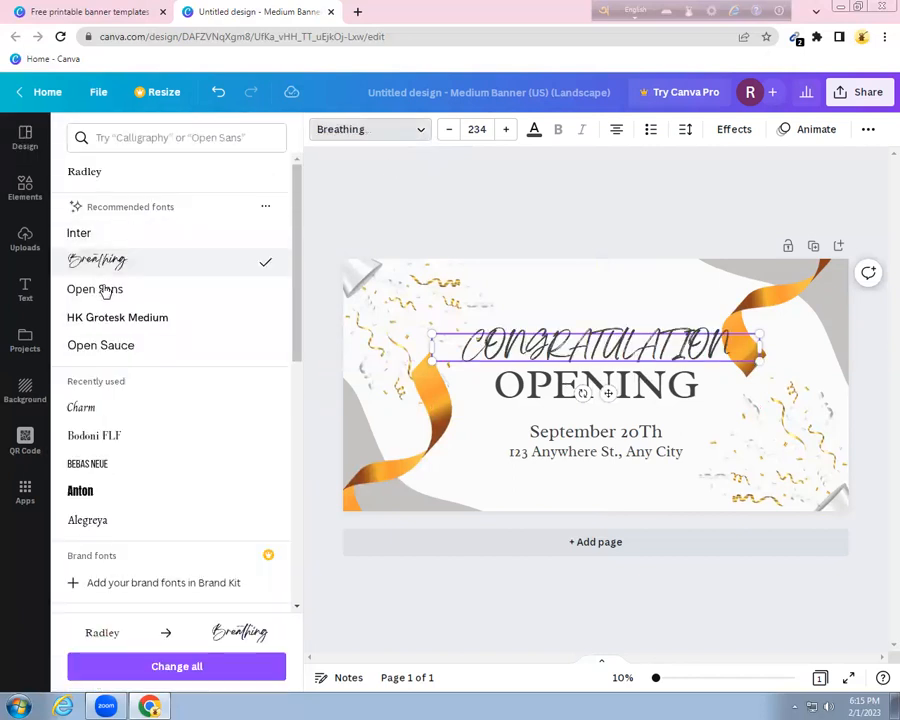
{"action": "left_click", "coordinate": [103, 289]}
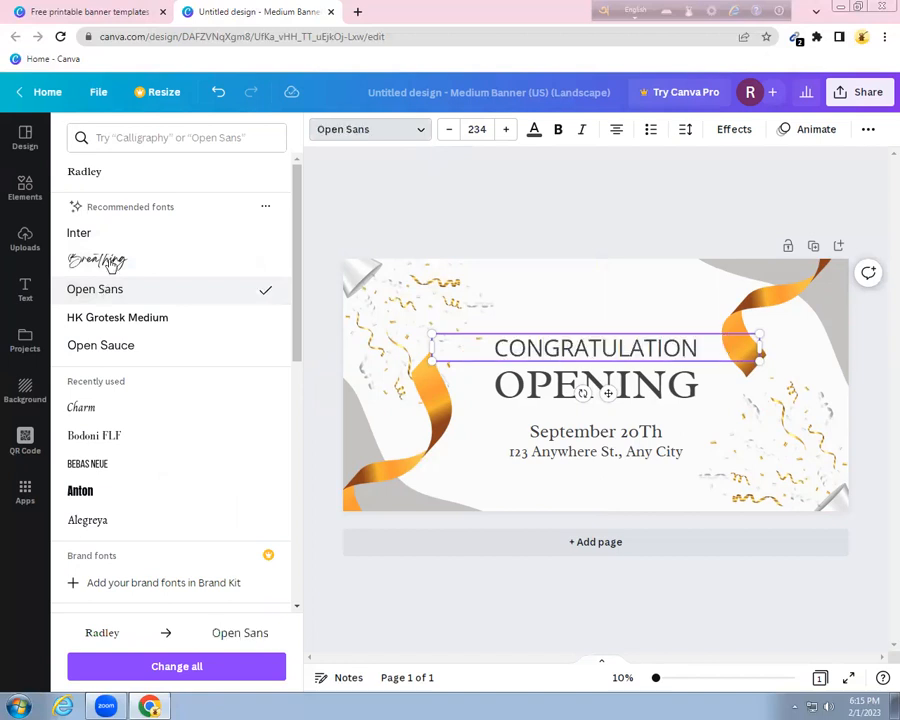
{"action": "left_click", "coordinate": [124, 318]}
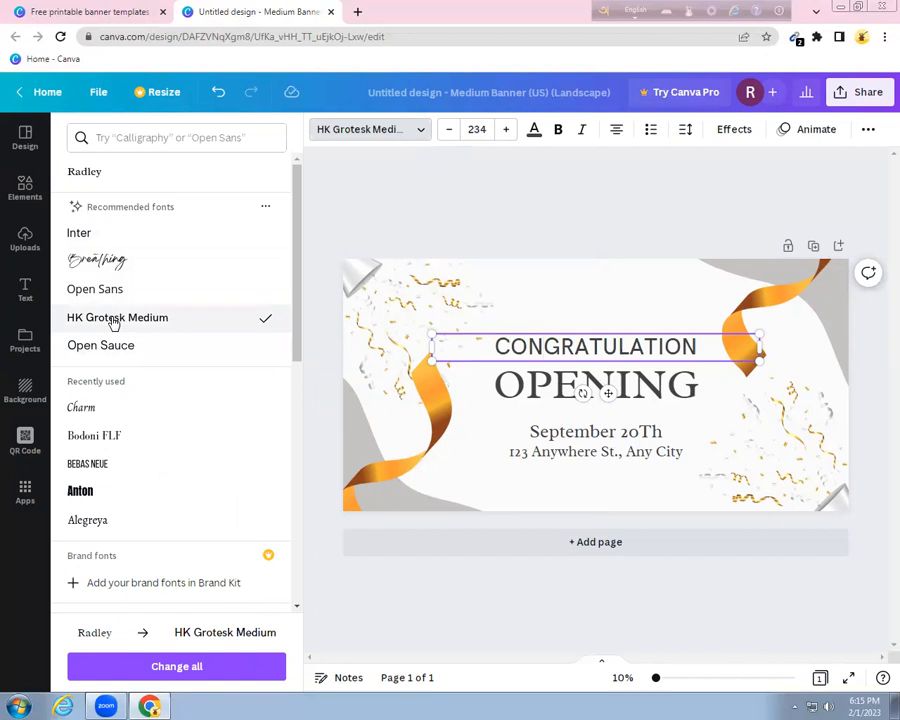
Browse the font style categories and view Sans Serif fonts
{"action": "left_click", "coordinate": [149, 135]}
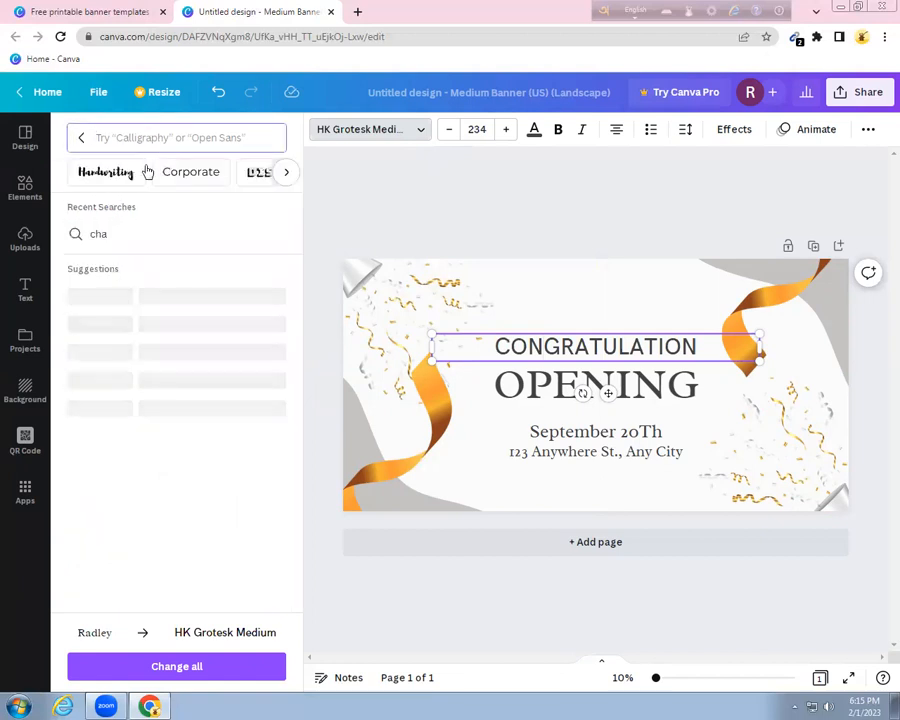
{"action": "left_click", "coordinate": [287, 173]}
{"action": "left_click", "coordinate": [287, 173]}
{"action": "left_click", "coordinate": [199, 172]}
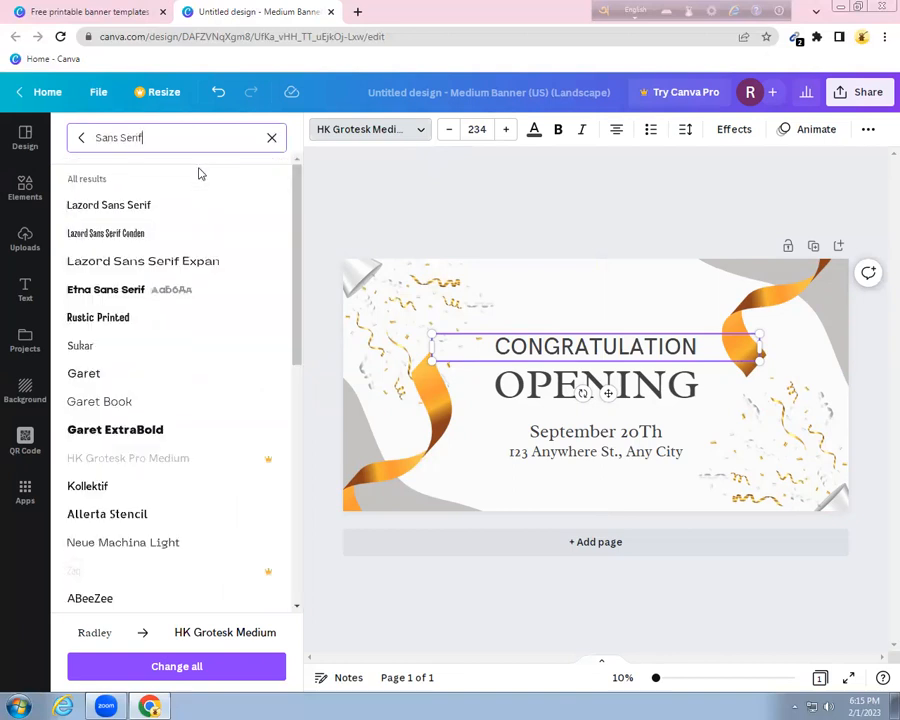
{"action": "left_click", "coordinate": [84, 142]}
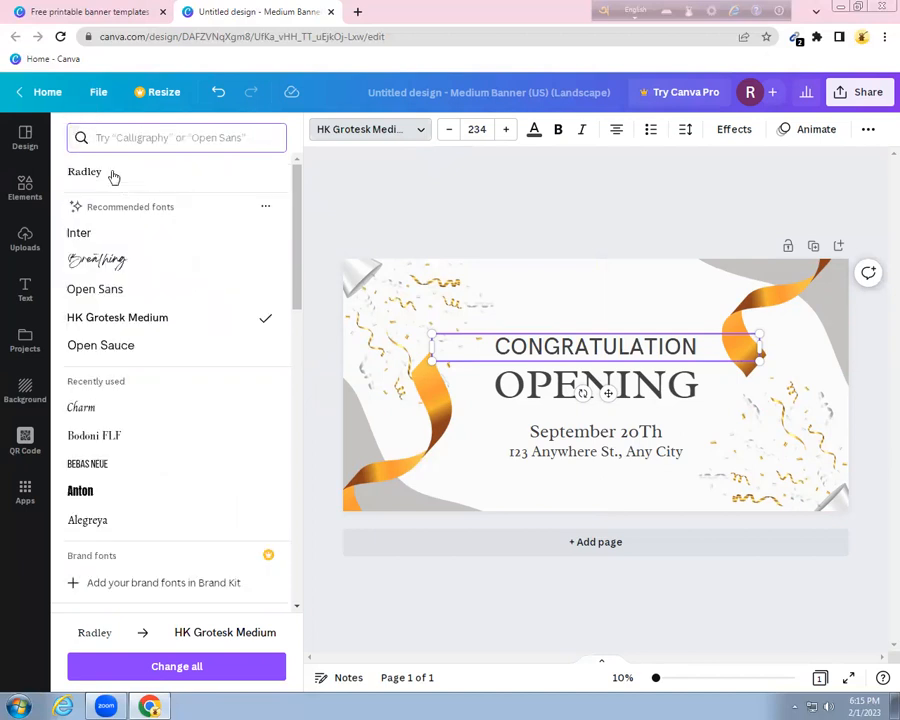
Filter the font list to the Calligraphy category
{"action": "left_click", "coordinate": [143, 138]}
{"action": "left_click", "coordinate": [285, 176]}
{"action": "left_click", "coordinate": [286, 176]}
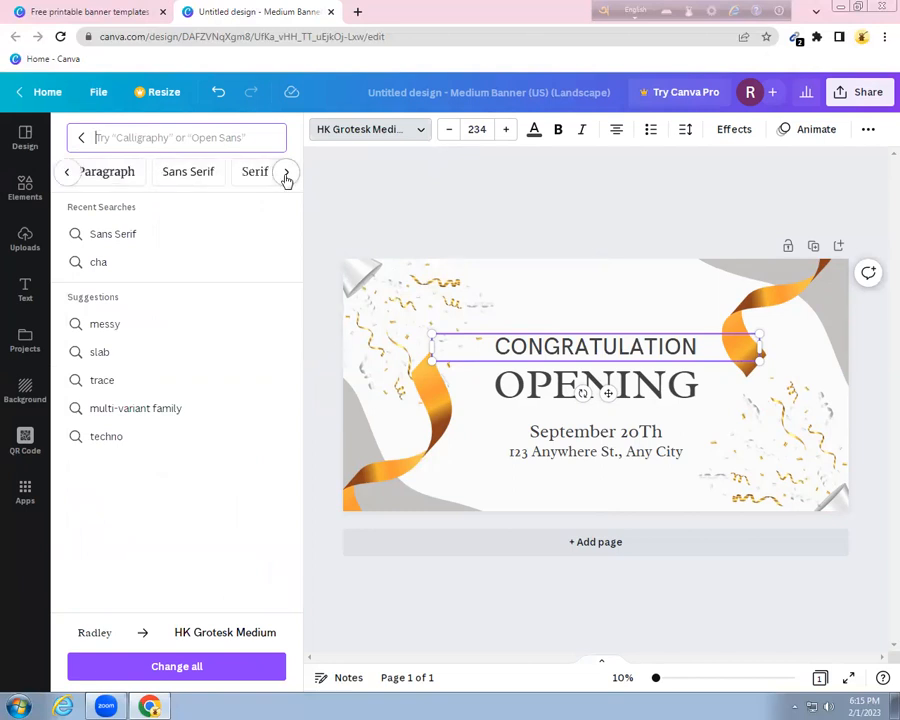
{"action": "left_click", "coordinate": [286, 176]}
{"action": "left_click", "coordinate": [286, 176]}
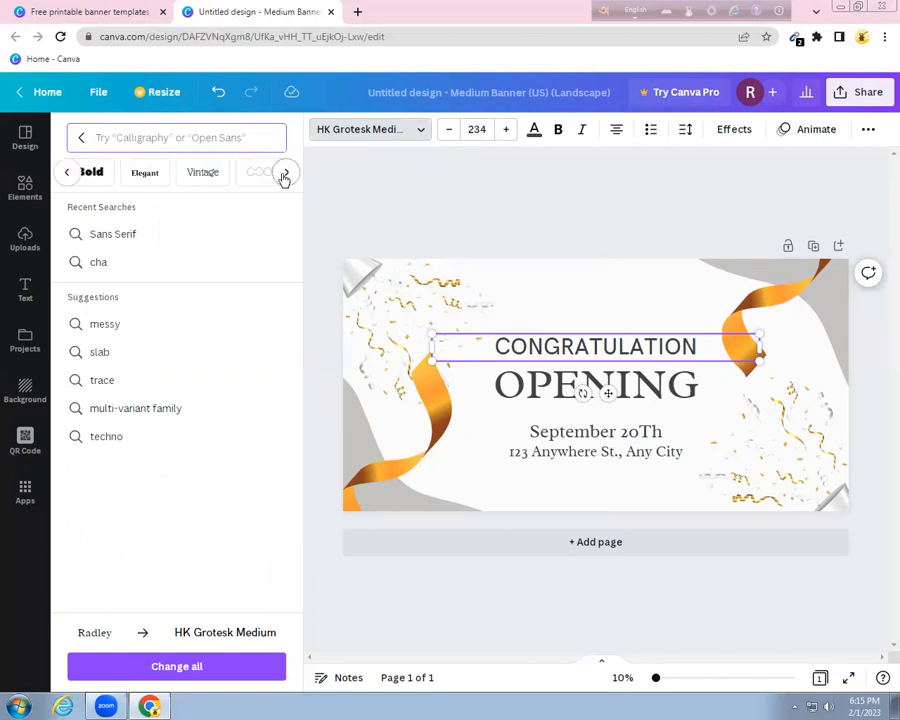
{"action": "left_click", "coordinate": [281, 175]}
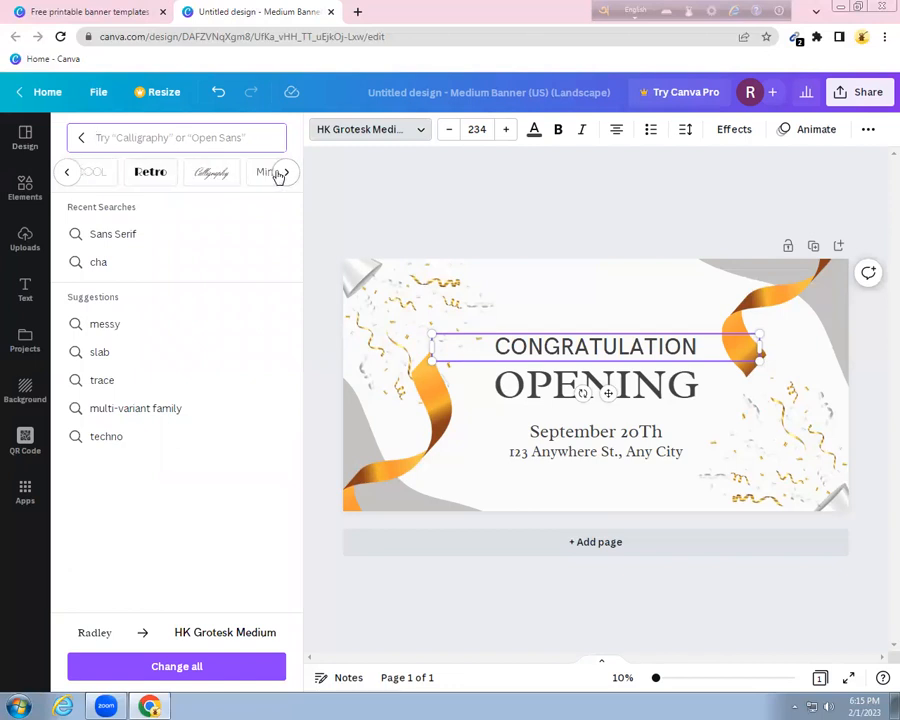
{"action": "left_click", "coordinate": [211, 174]}
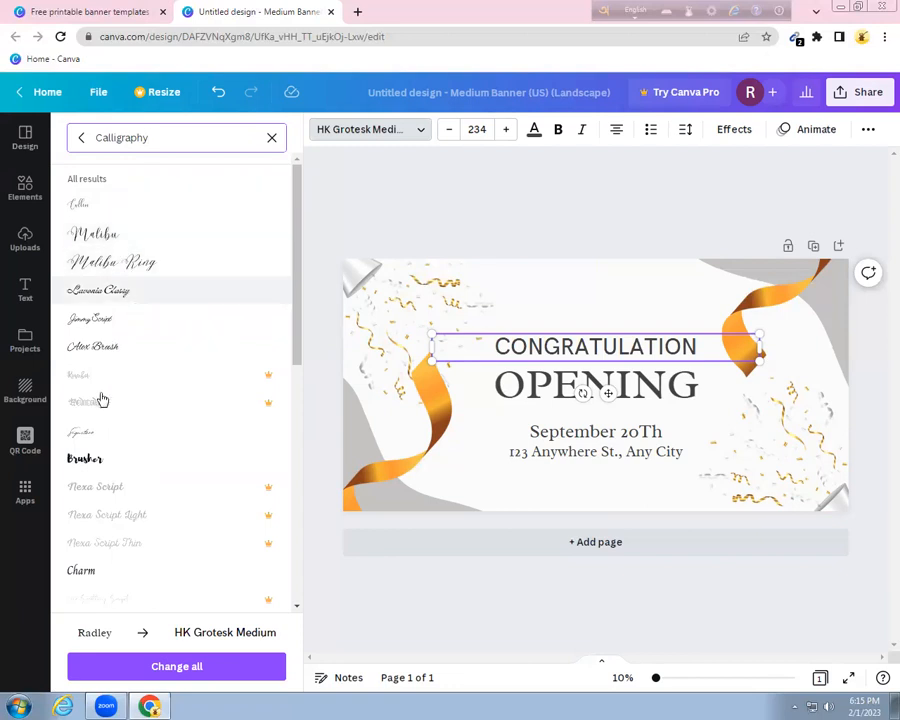
Preview calligraphy fonts on the headline, from Malibu and Alex Brush through Satisfy and Pacifico
{"action": "left_click", "coordinate": [96, 210]}
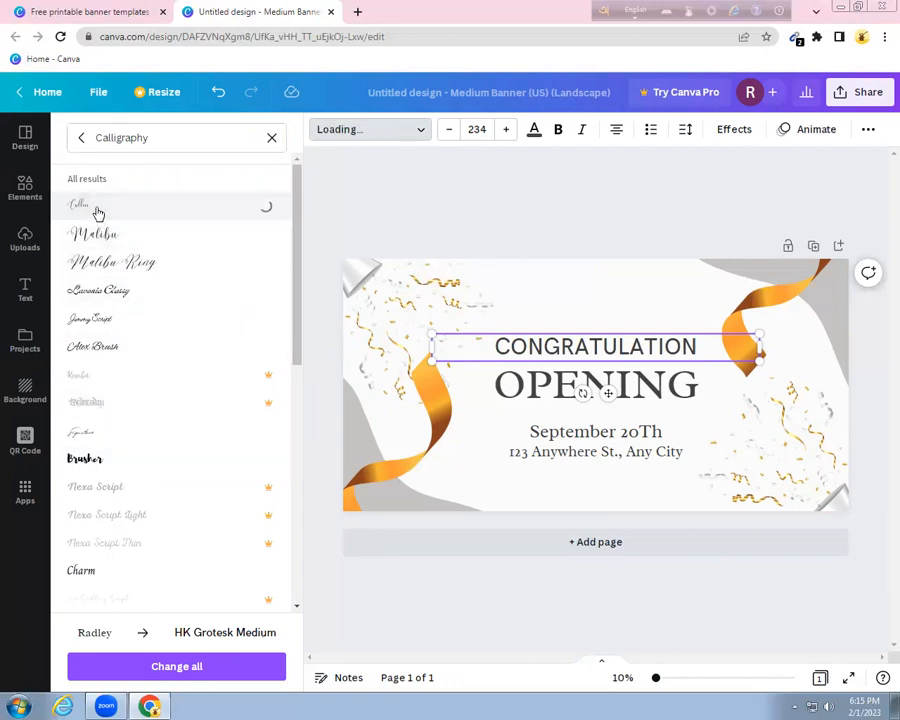
{"action": "left_click", "coordinate": [95, 235]}
{"action": "left_click", "coordinate": [97, 270]}
{"action": "left_click", "coordinate": [99, 291]}
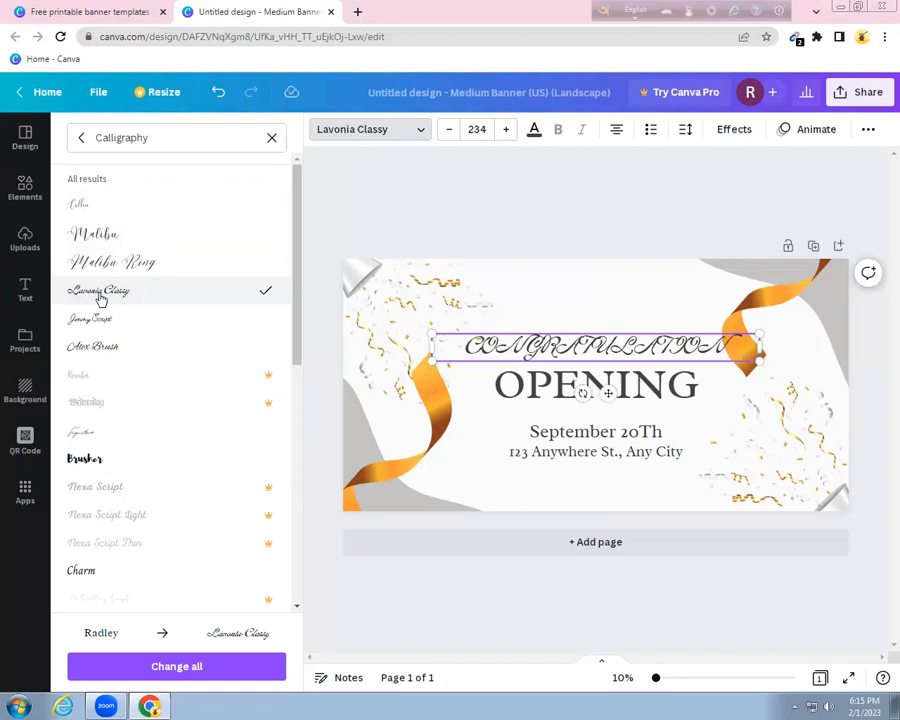
{"action": "left_click", "coordinate": [106, 321]}
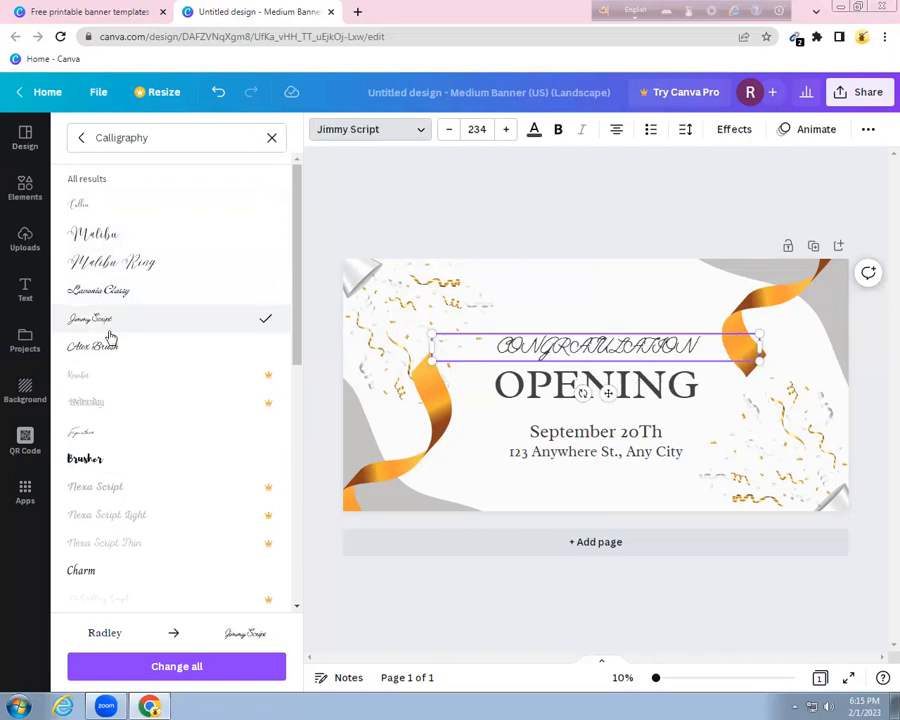
{"action": "left_click", "coordinate": [111, 348]}
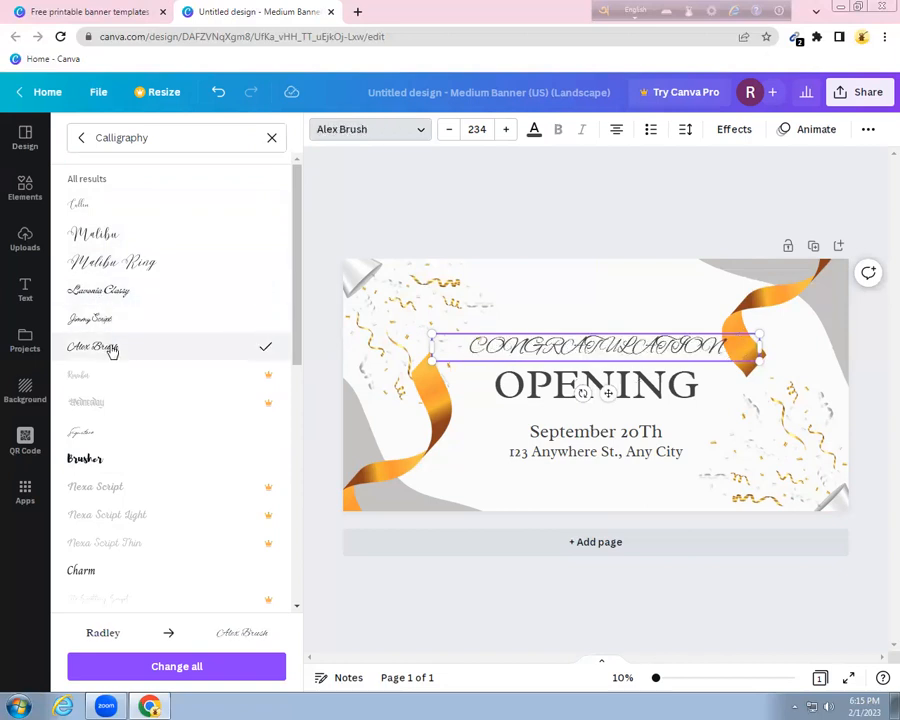
{"action": "scroll", "coordinate": [157, 415], "scroll_direction": "down", "scroll_amount": 2}
{"action": "left_click", "coordinate": [84, 432]}
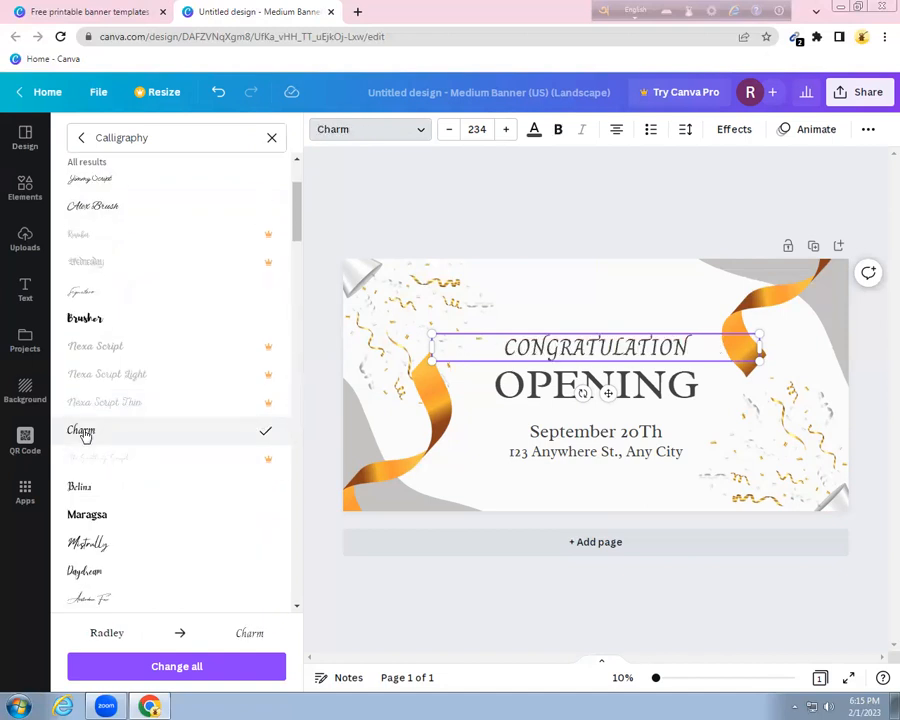
{"action": "left_click", "coordinate": [100, 515]}
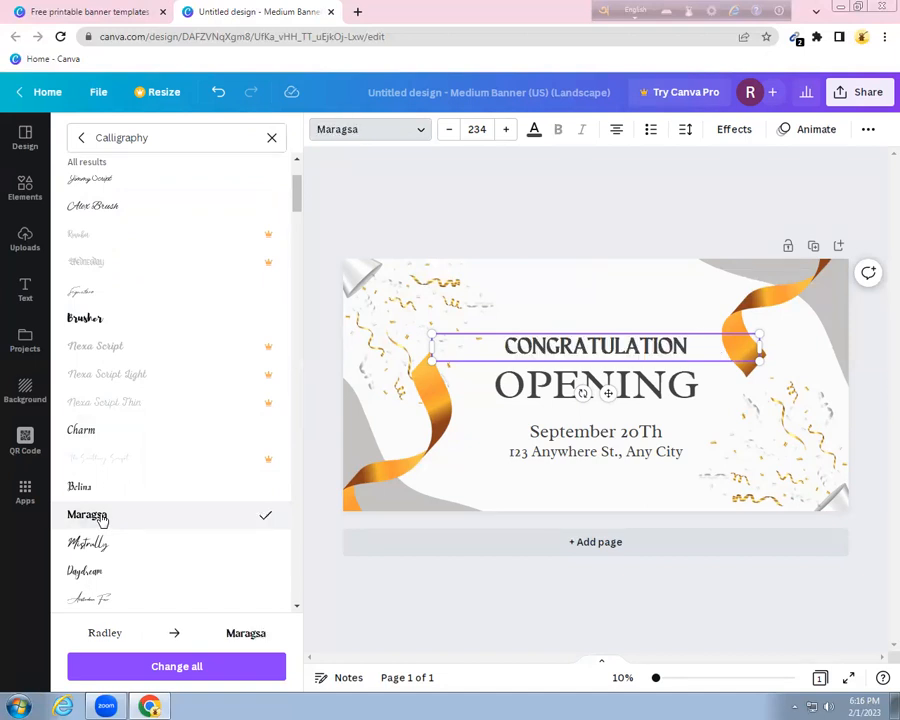
{"action": "scroll", "coordinate": [100, 520], "scroll_direction": "down", "scroll_amount": 3}
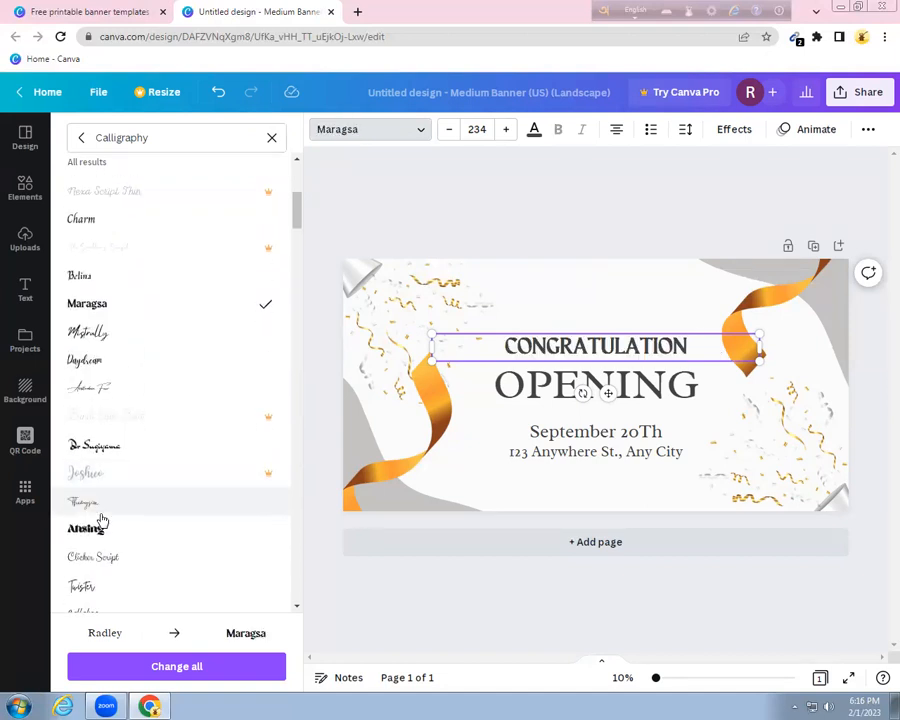
{"action": "left_click", "coordinate": [98, 528]}
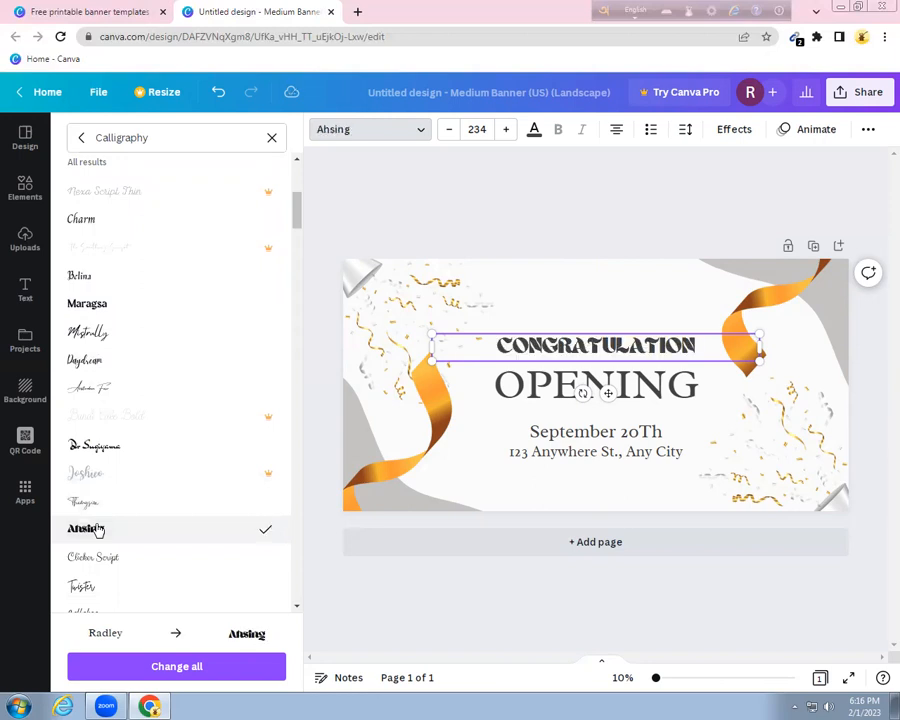
{"action": "scroll", "coordinate": [97, 529], "scroll_direction": "down", "scroll_amount": 1}
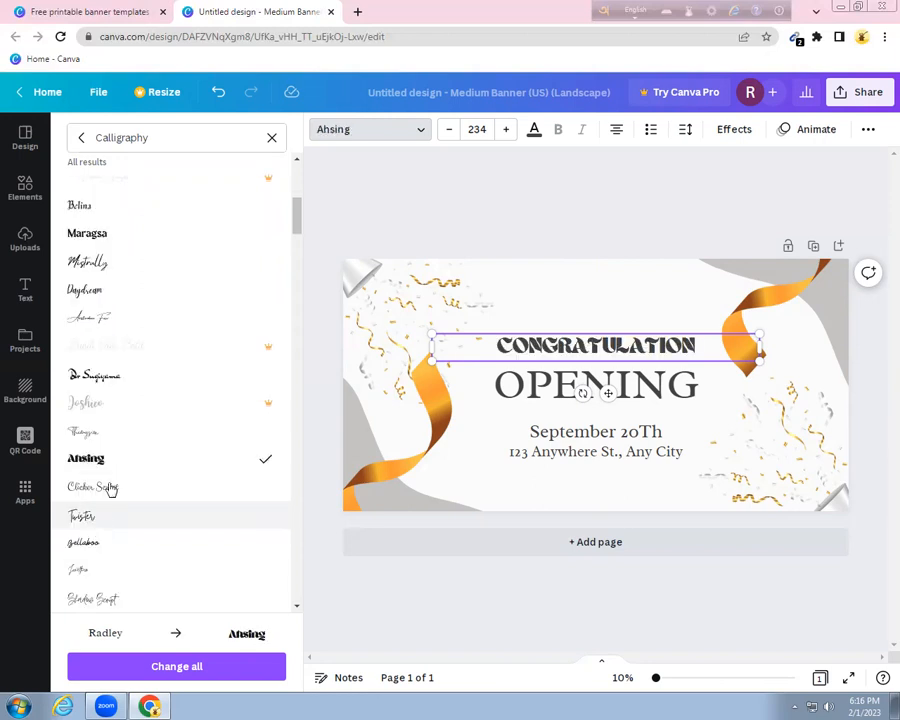
{"action": "left_click", "coordinate": [110, 486]}
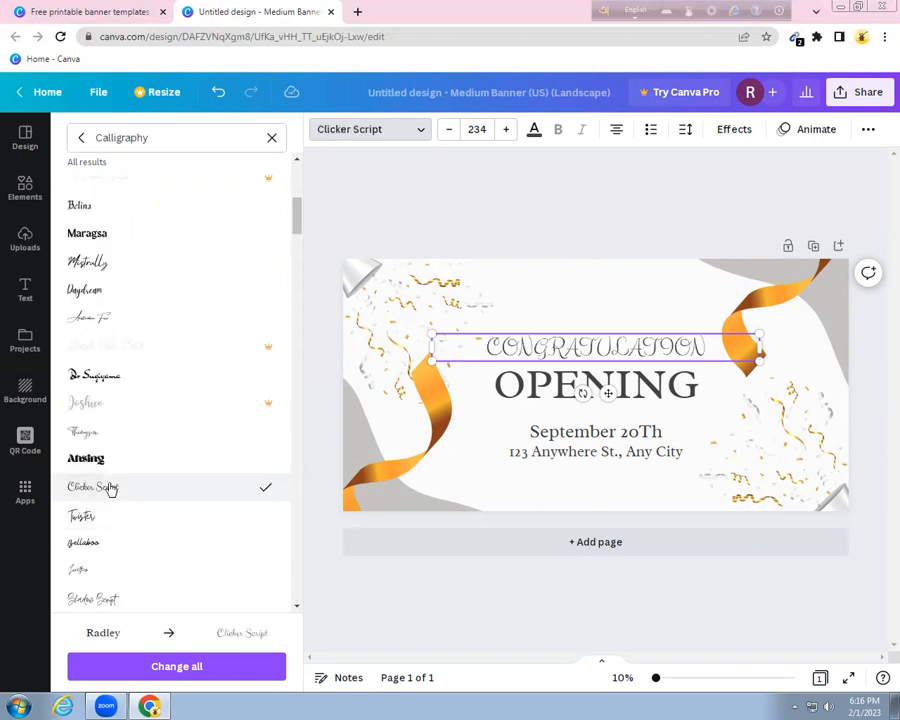
{"action": "scroll", "coordinate": [110, 488], "scroll_direction": "down", "scroll_amount": 4}
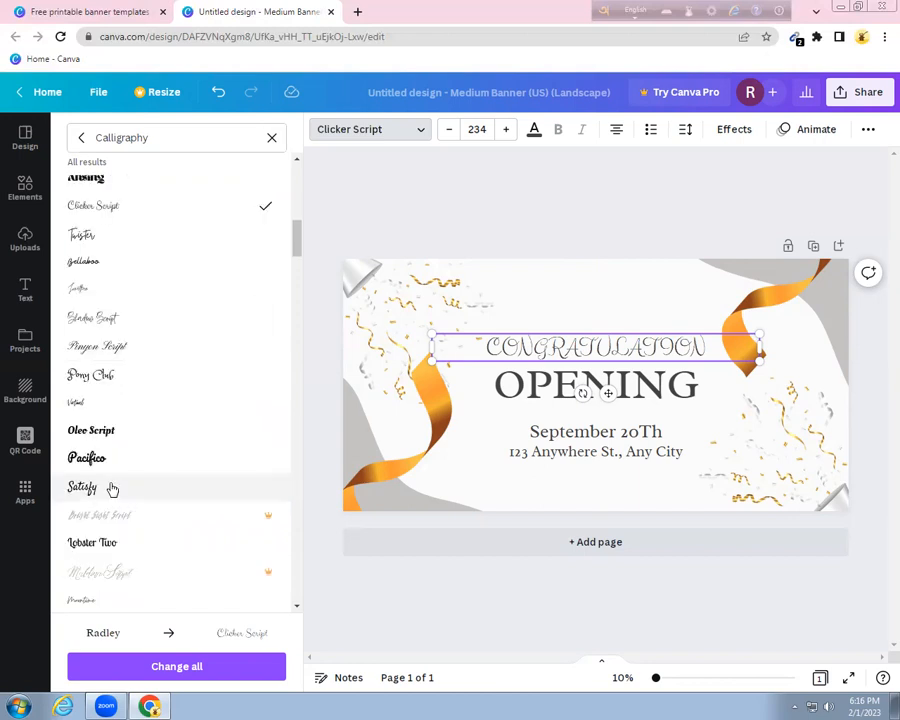
{"action": "left_click", "coordinate": [103, 487]}
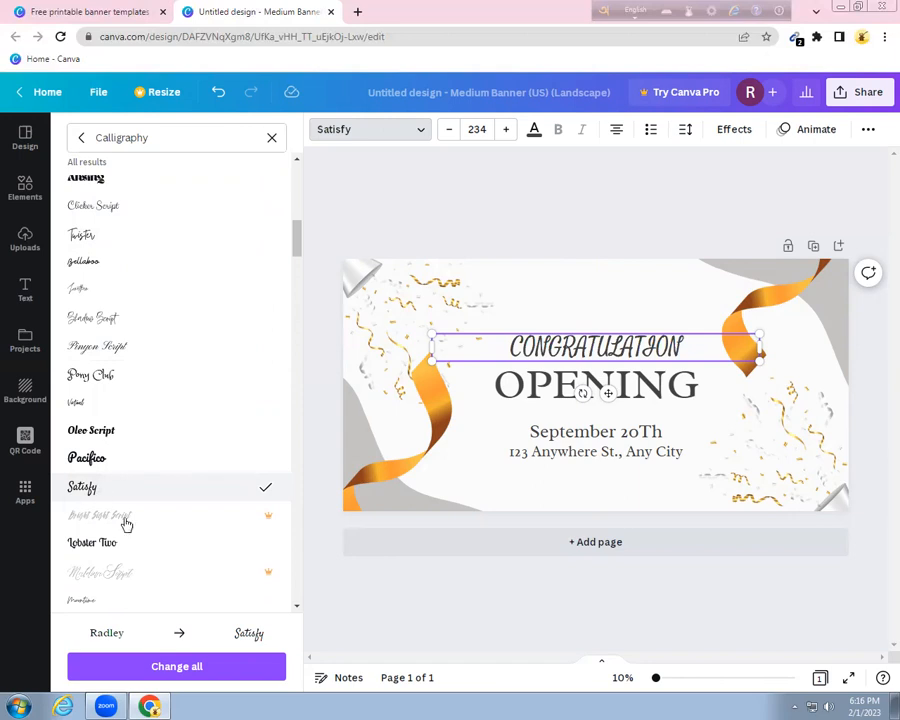
{"action": "left_click", "coordinate": [85, 460]}
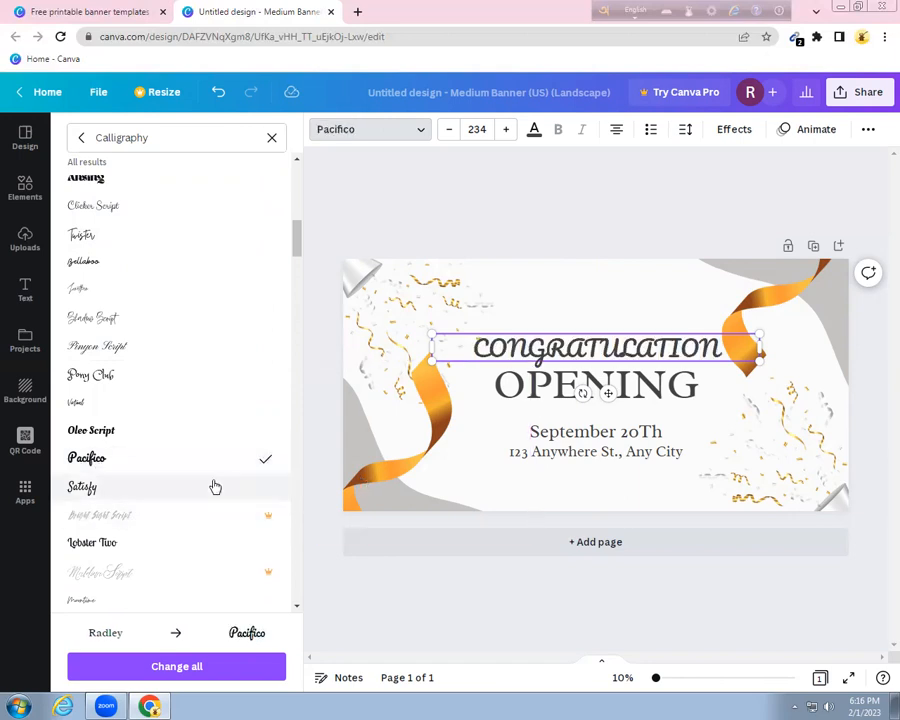
Try Selima, Yellowtail, Liana and Pushkin variants, settle on Pushkin High, and clear the search
{"action": "scroll", "coordinate": [215, 487], "scroll_direction": "down", "scroll_amount": 1}
{"action": "scroll", "coordinate": [215, 492], "scroll_direction": "down", "scroll_amount": 2}
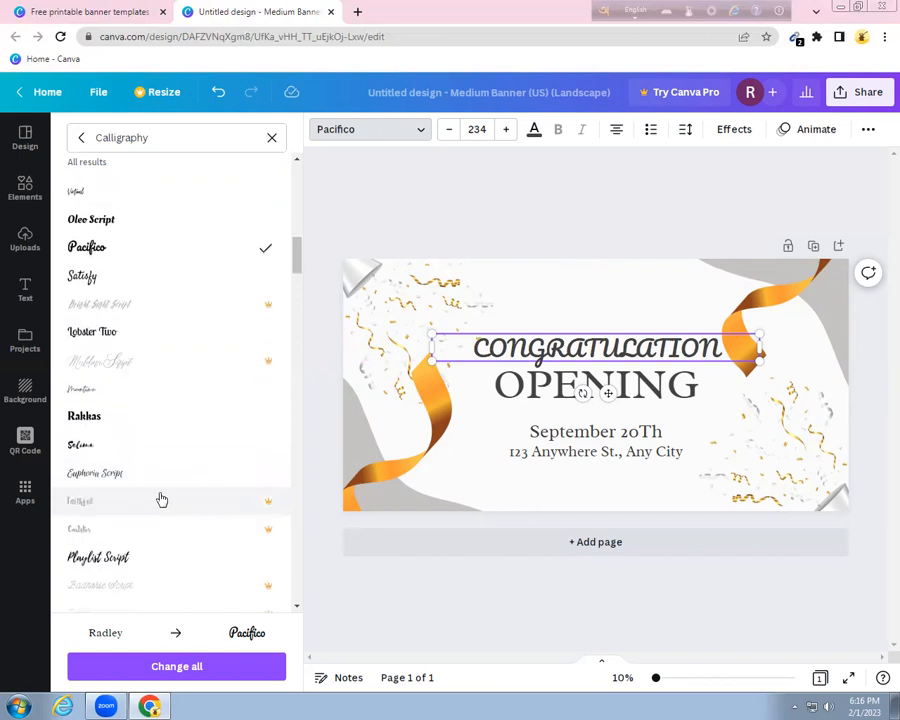
{"action": "left_click", "coordinate": [86, 452]}
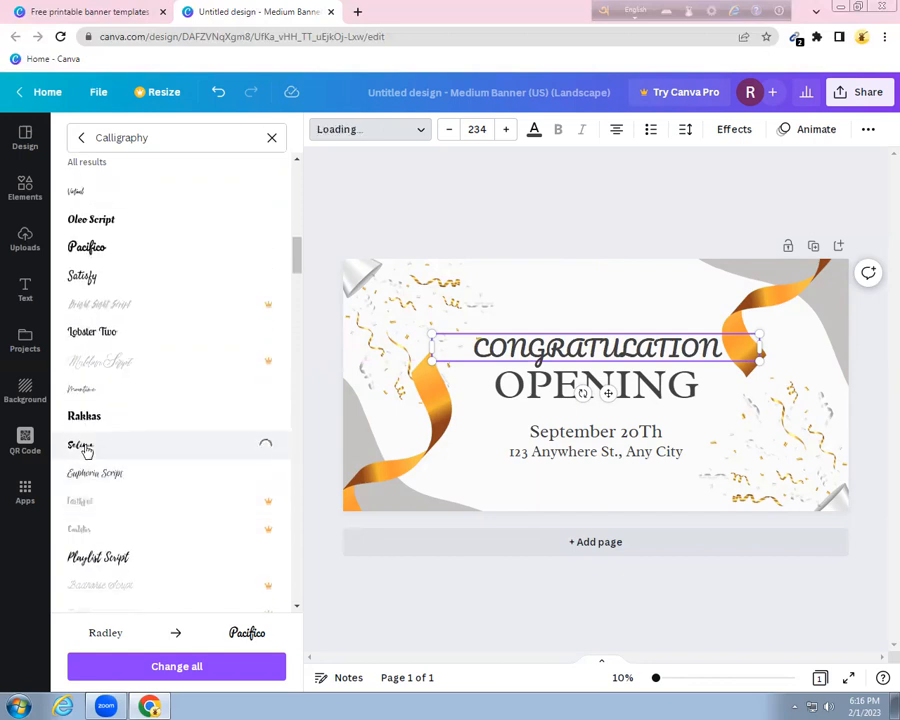
{"action": "left_click", "coordinate": [92, 553]}
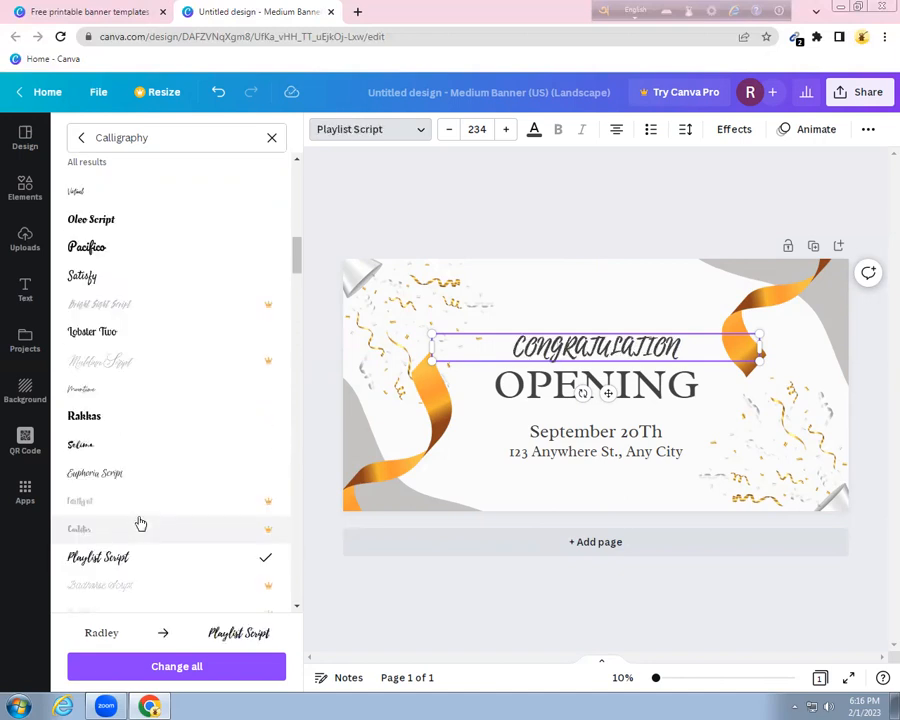
{"action": "scroll", "coordinate": [140, 523], "scroll_direction": "down", "scroll_amount": 3}
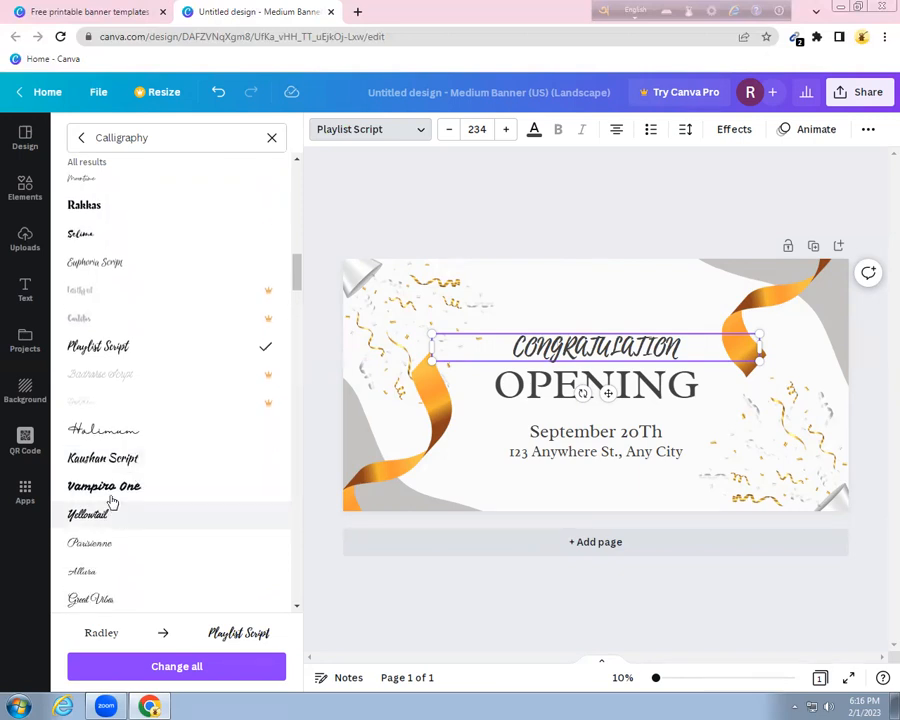
{"action": "left_click", "coordinate": [110, 488]}
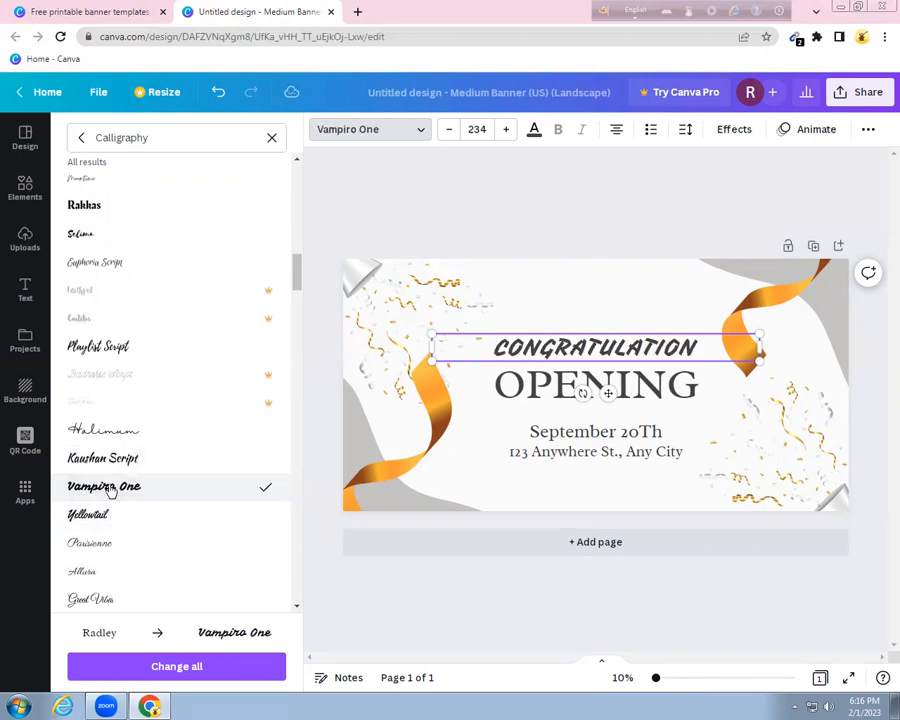
{"action": "left_click", "coordinate": [97, 518]}
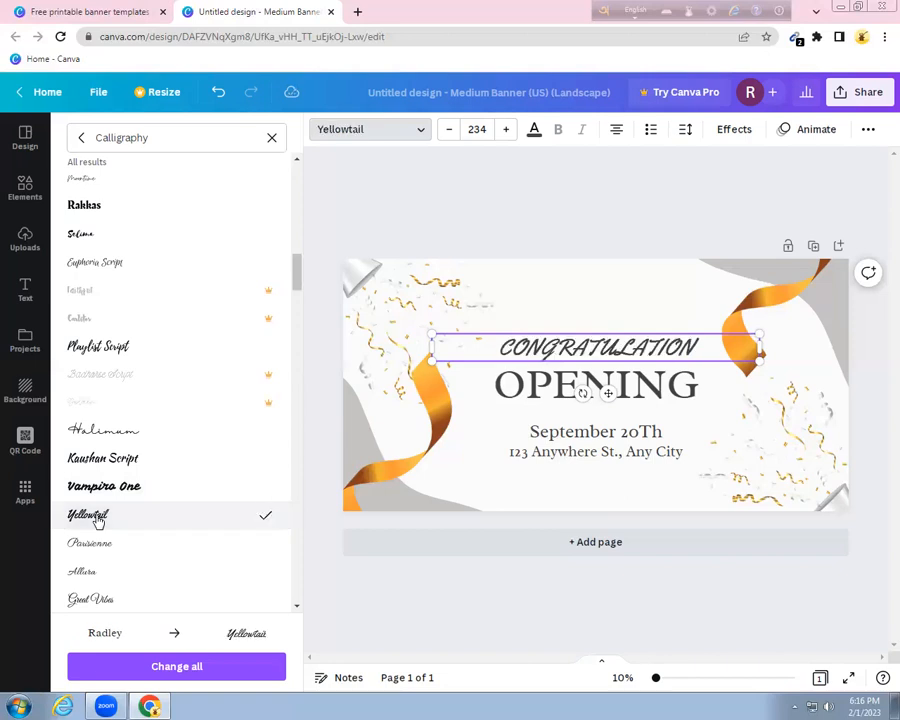
{"action": "scroll", "coordinate": [97, 518], "scroll_direction": "down", "scroll_amount": 3}
{"action": "left_click", "coordinate": [96, 463]}
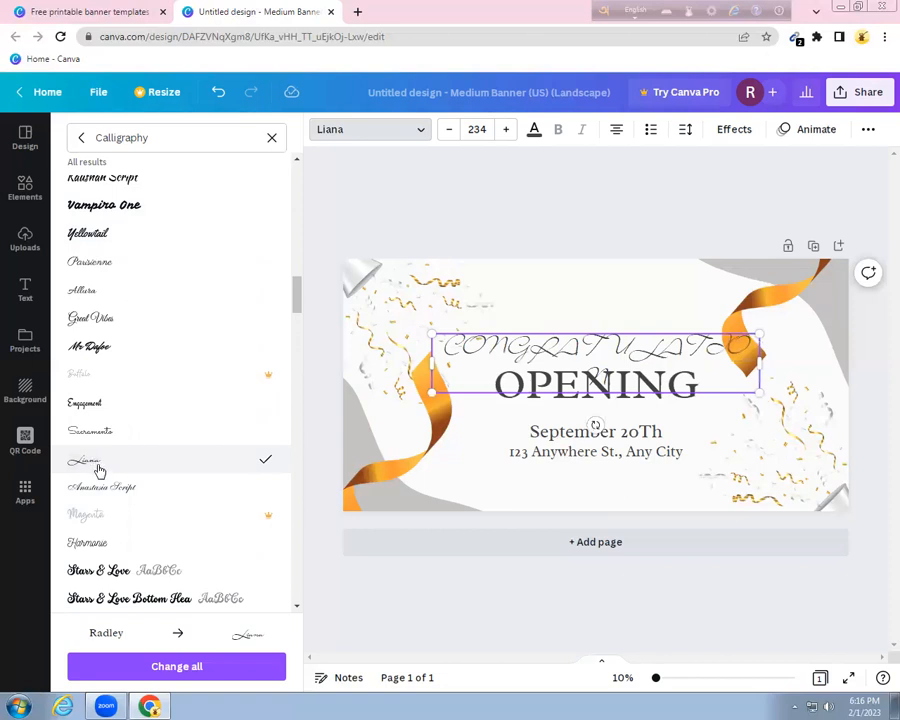
{"action": "scroll", "coordinate": [98, 470], "scroll_direction": "down", "scroll_amount": 2}
{"action": "left_click", "coordinate": [105, 558]}
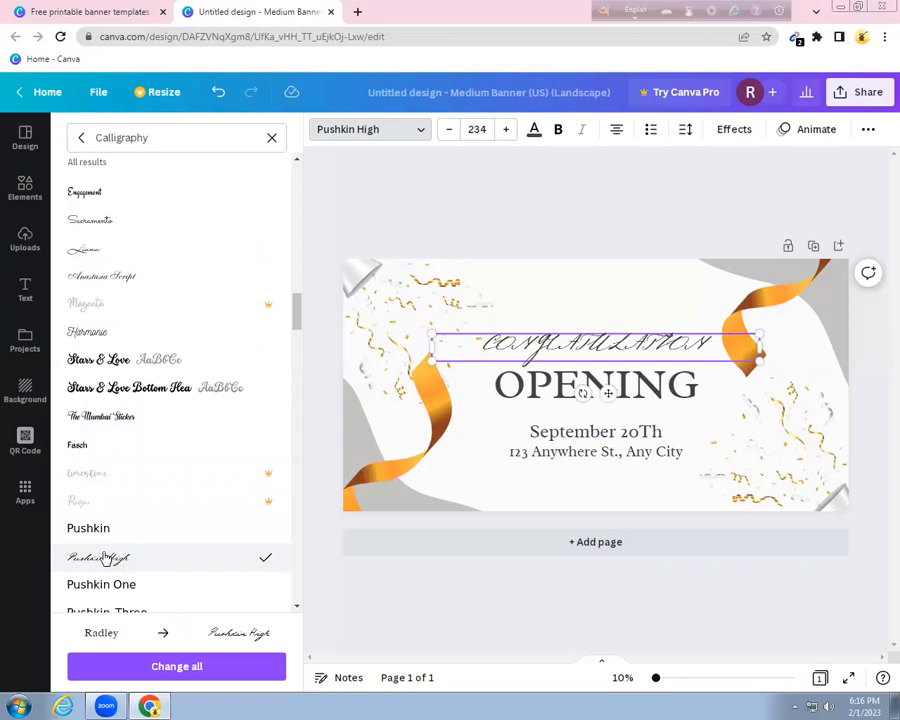
{"action": "scroll", "coordinate": [105, 558], "scroll_direction": "down", "scroll_amount": 3}
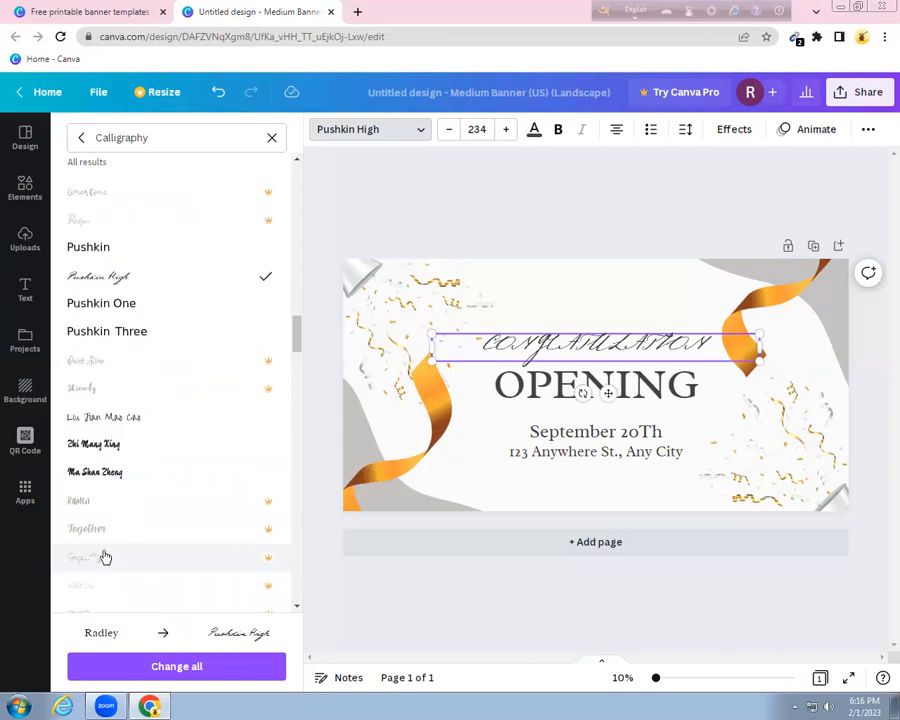
{"action": "left_click", "coordinate": [111, 334]}
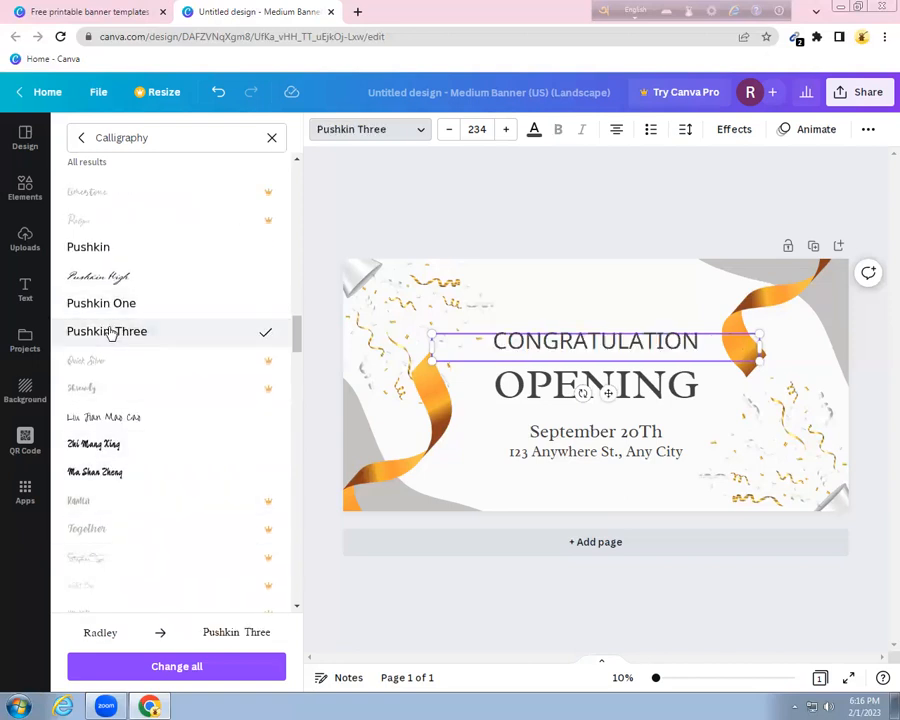
{"action": "left_click", "coordinate": [111, 307]}
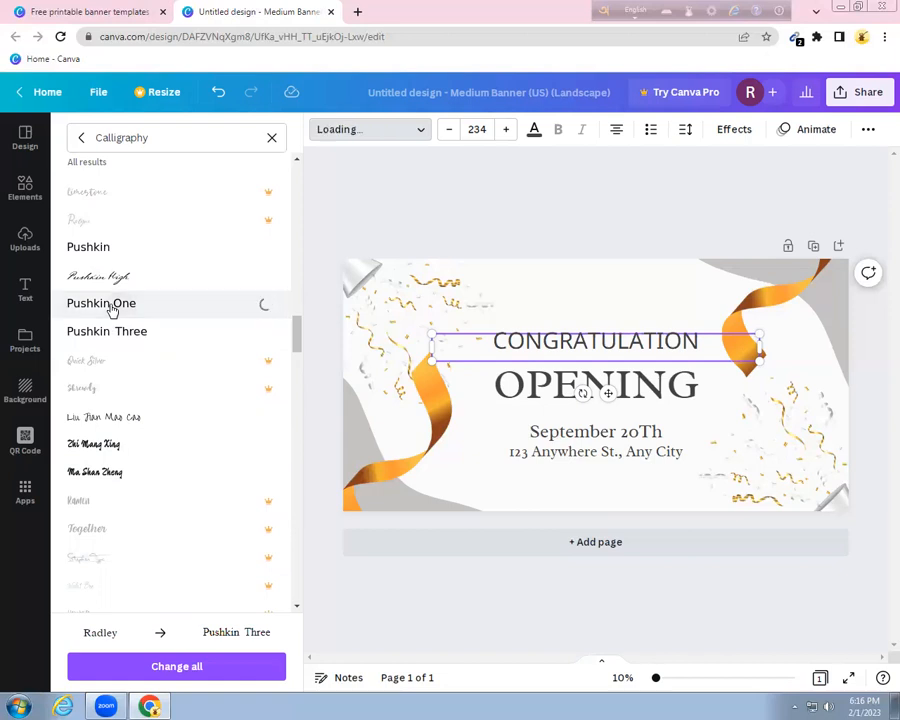
{"action": "left_click", "coordinate": [114, 276]}
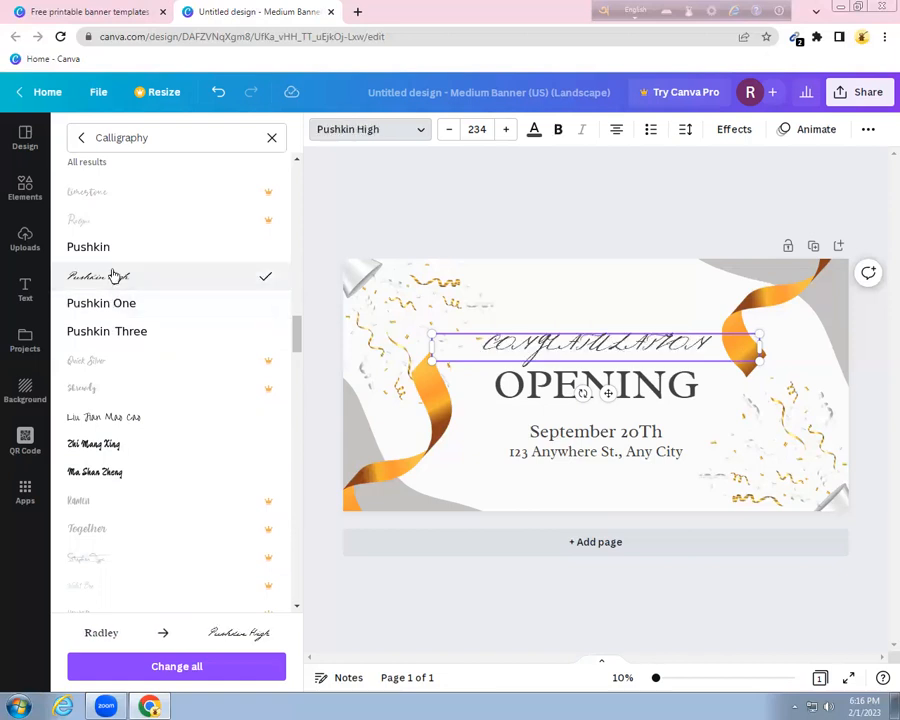
{"action": "left_click", "coordinate": [279, 137]}
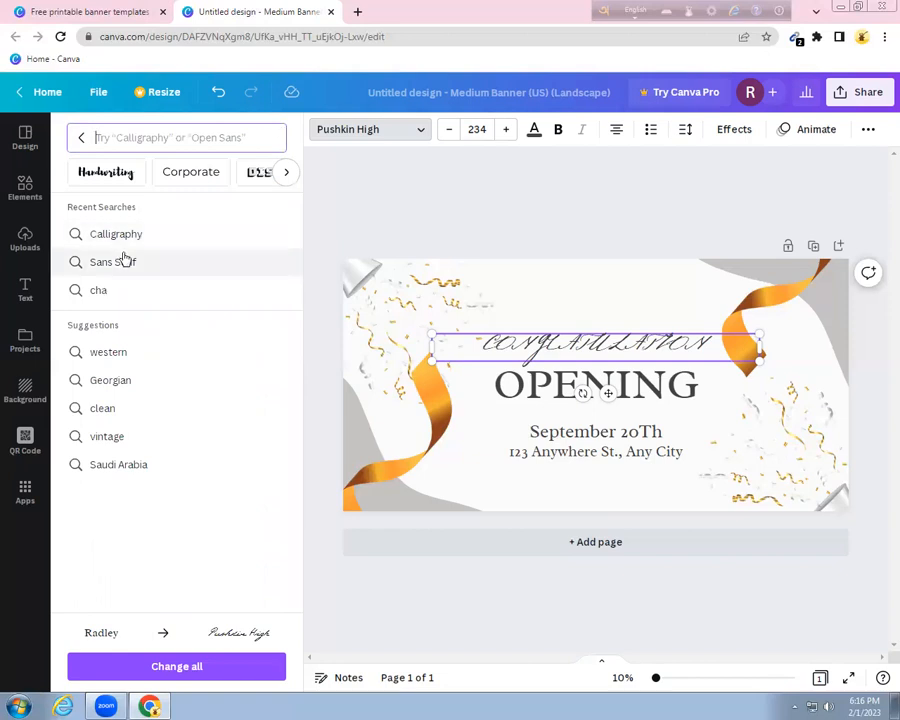
Filter the font list to the Rounded category
{"action": "left_click", "coordinate": [283, 175]}
{"action": "left_click", "coordinate": [283, 175]}
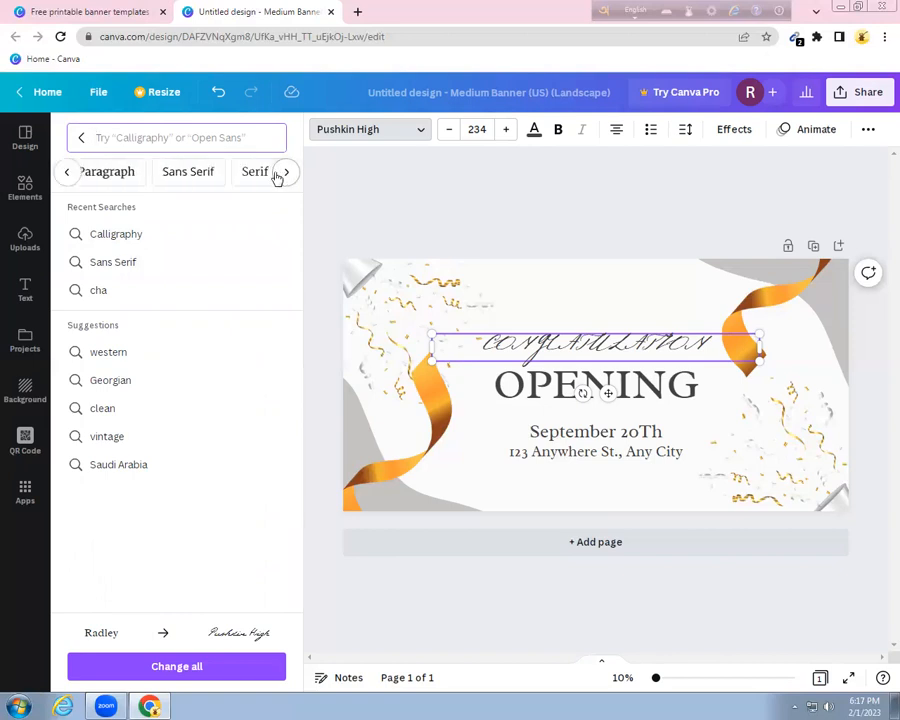
{"action": "left_click", "coordinate": [292, 176]}
{"action": "left_click", "coordinate": [290, 176]}
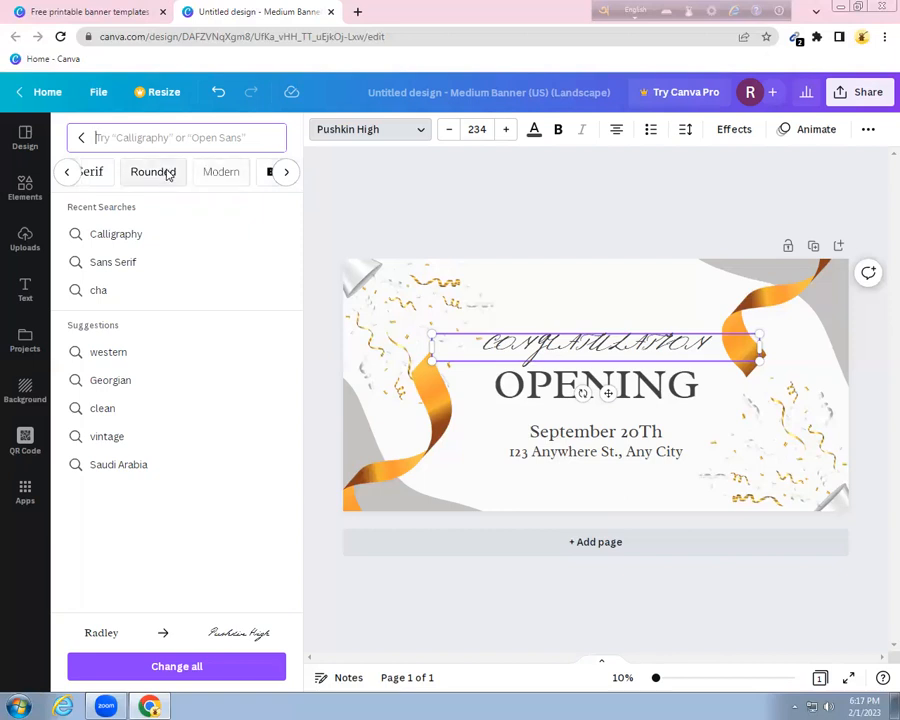
{"action": "left_click", "coordinate": [166, 172]}
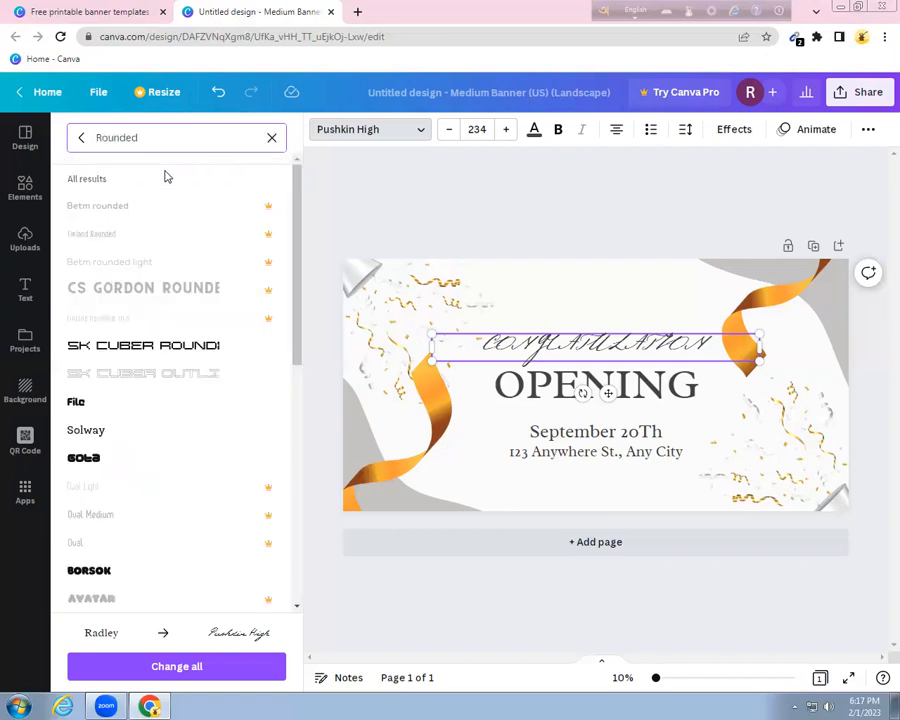
Try Bukhari Script, PLUMA, Zoika and Blogger Light, set Rubik One, and dismiss the Pro upsell
{"action": "scroll", "coordinate": [155, 472], "scroll_direction": "down", "scroll_amount": 5}
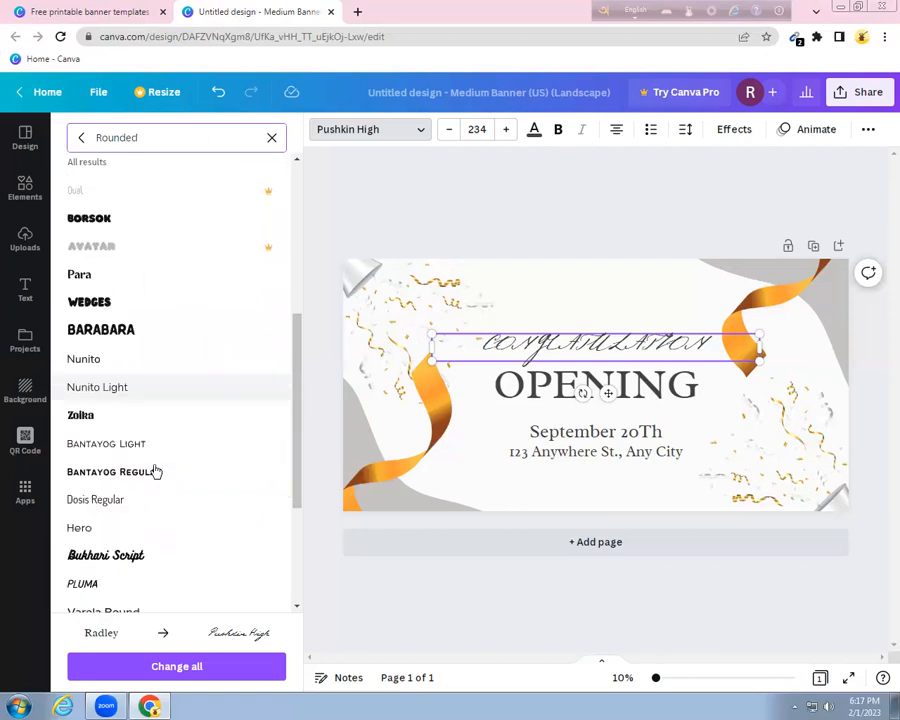
{"action": "left_click", "coordinate": [105, 486]}
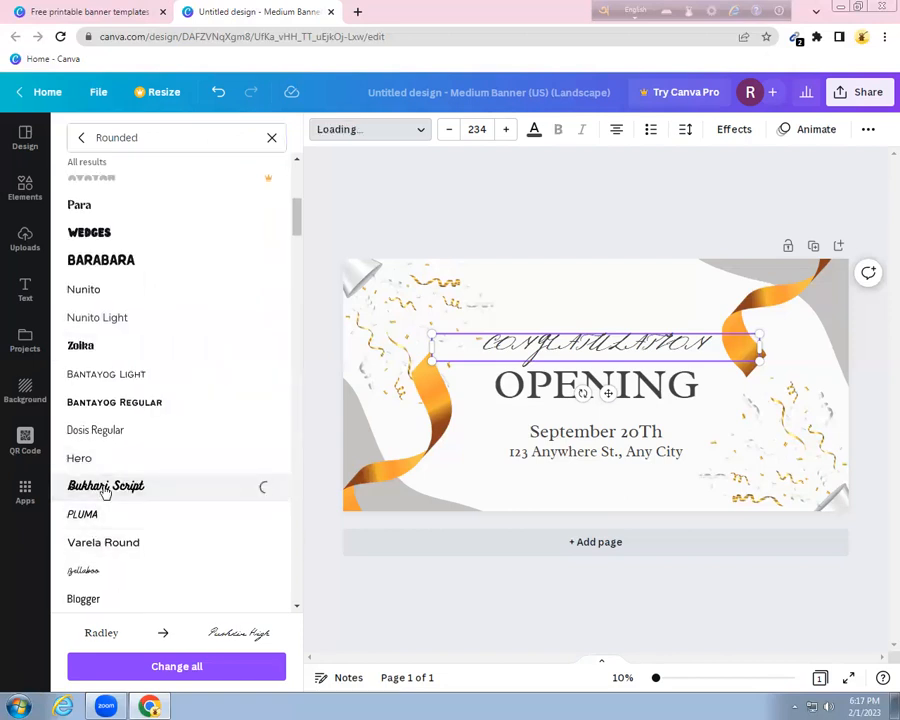
{"action": "left_click", "coordinate": [88, 518]}
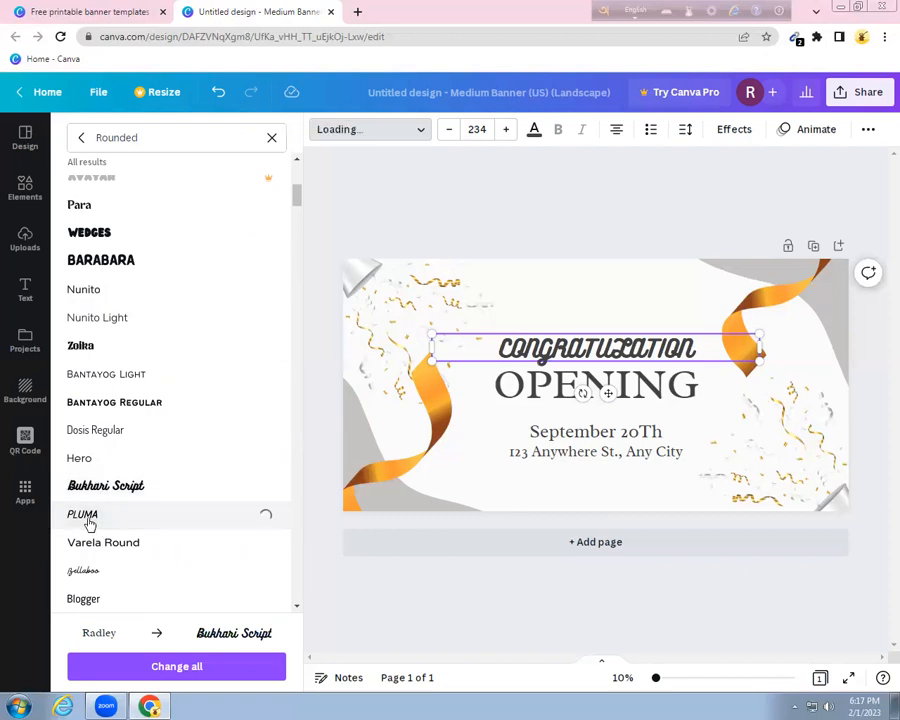
{"action": "left_click", "coordinate": [90, 346]}
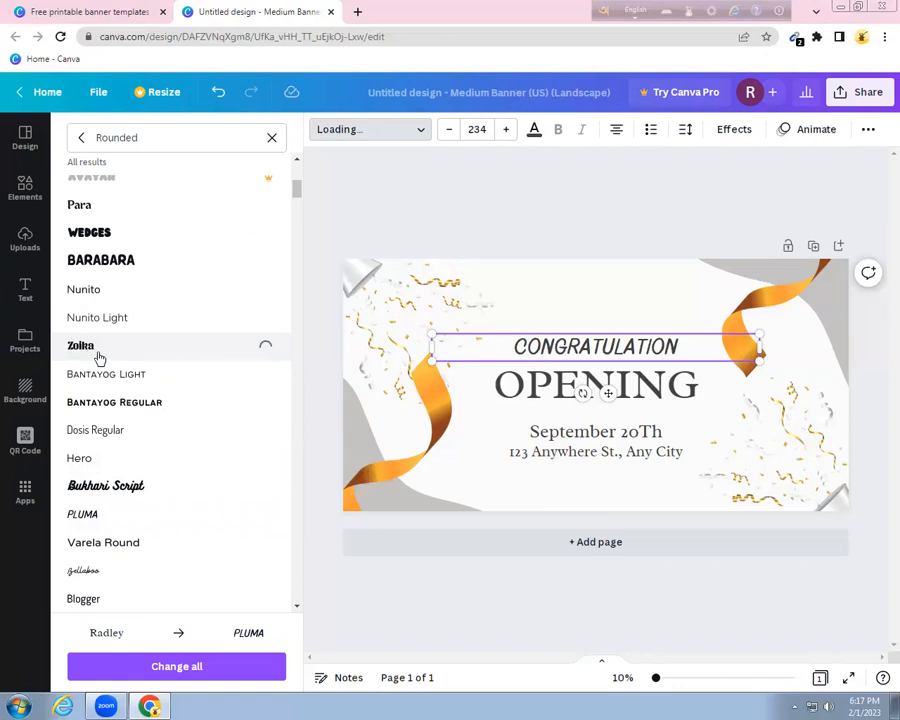
{"action": "scroll", "coordinate": [132, 374], "scroll_direction": "down", "scroll_amount": 1}
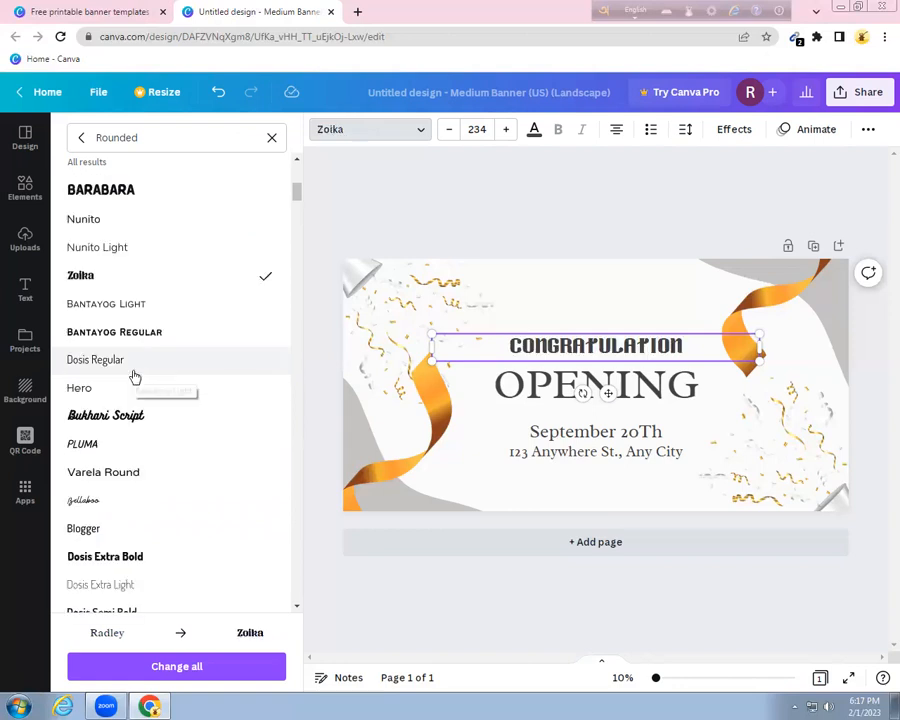
{"action": "scroll", "coordinate": [128, 424], "scroll_direction": "down", "scroll_amount": 3}
{"action": "left_click", "coordinate": [110, 462]}
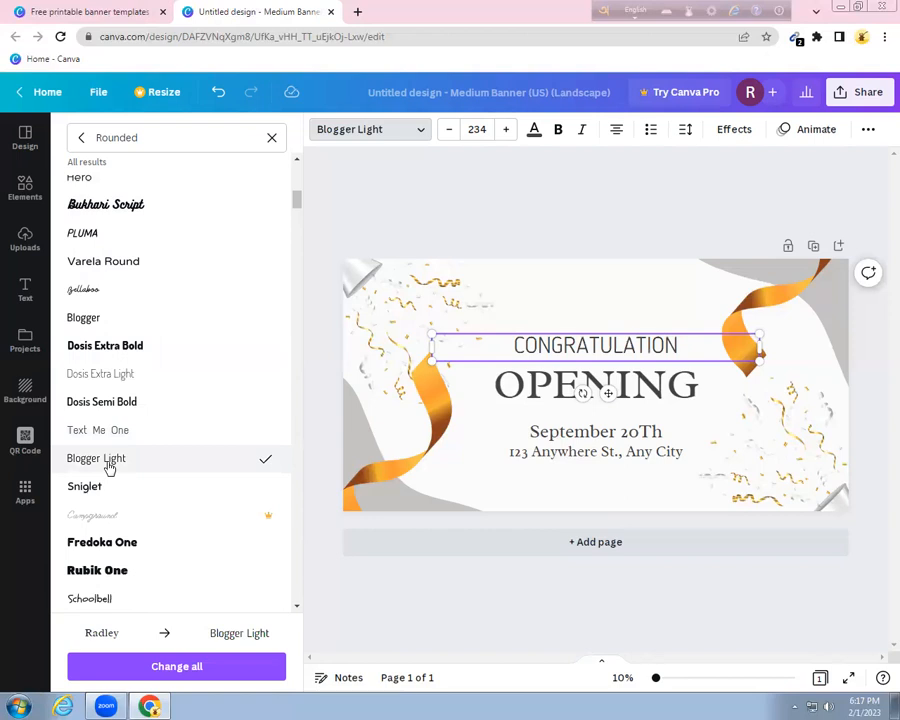
{"action": "left_click", "coordinate": [93, 571]}
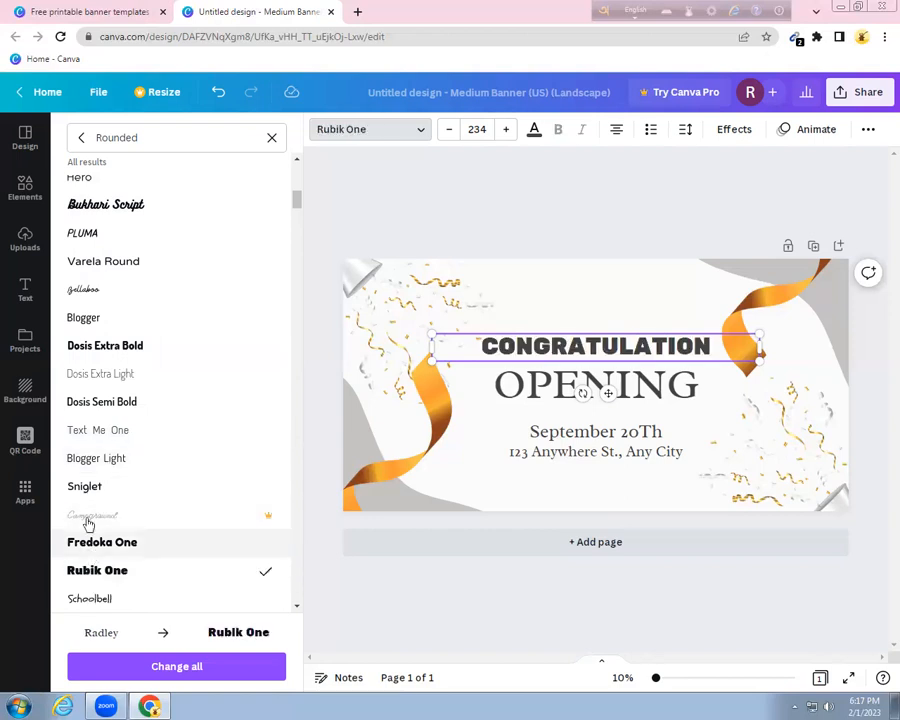
{"action": "left_click", "coordinate": [88, 518]}
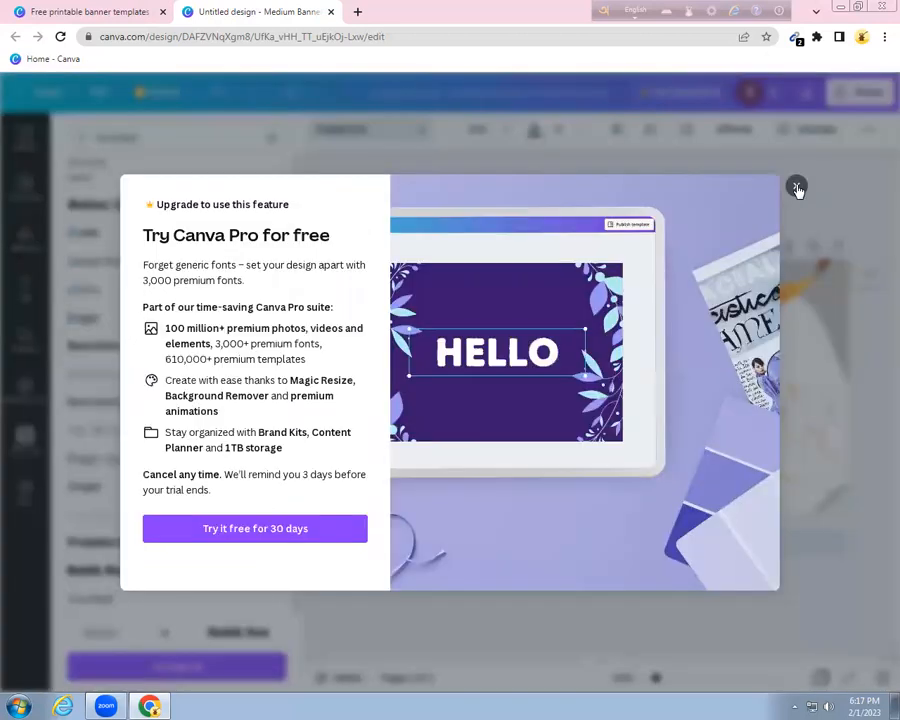
{"action": "left_click", "coordinate": [796, 187]}
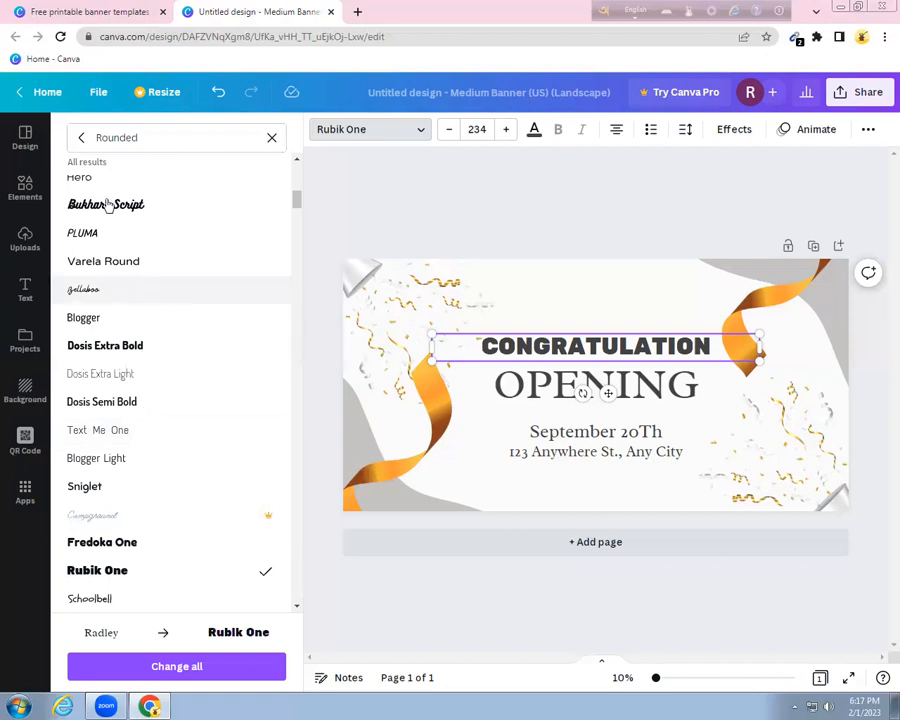
{"action": "left_click", "coordinate": [271, 140]}
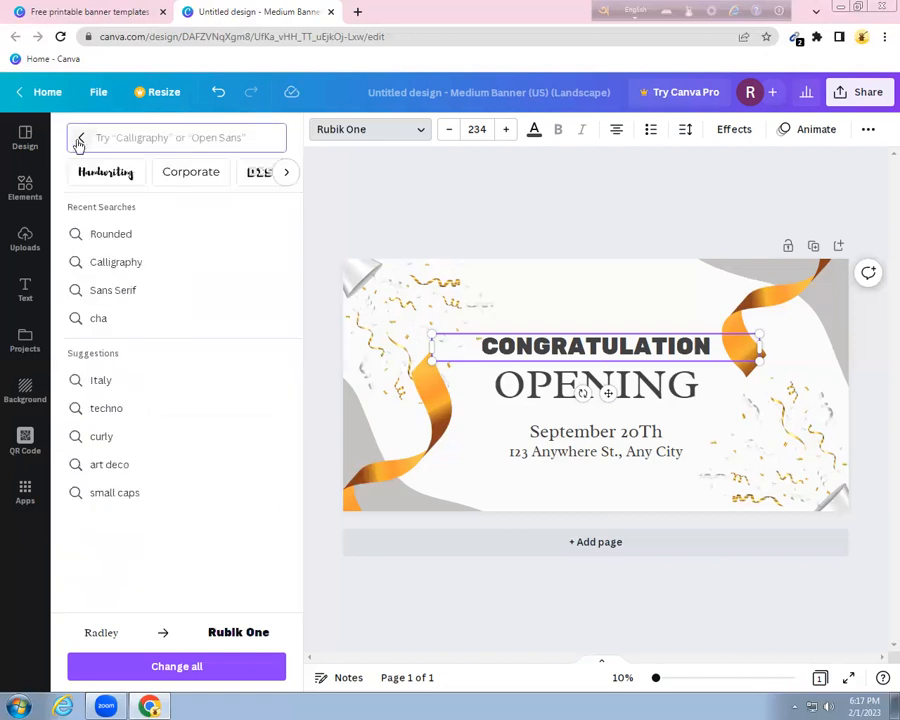
Switch the headline to Charm from recently used fonts and make CONGRATULATION bold
{"action": "left_click", "coordinate": [80, 137]}
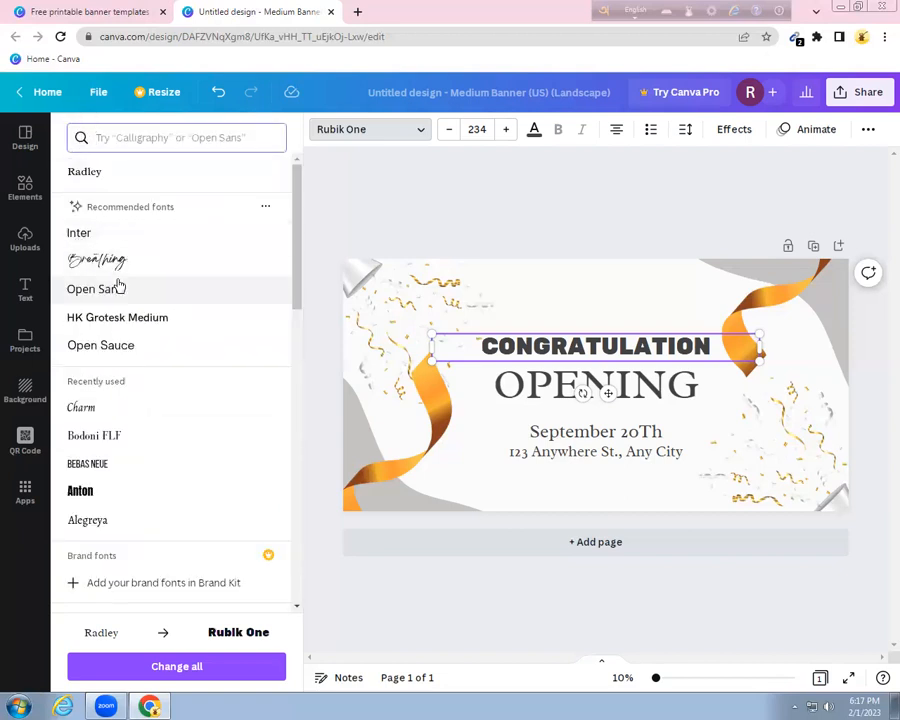
{"action": "left_click", "coordinate": [81, 410]}
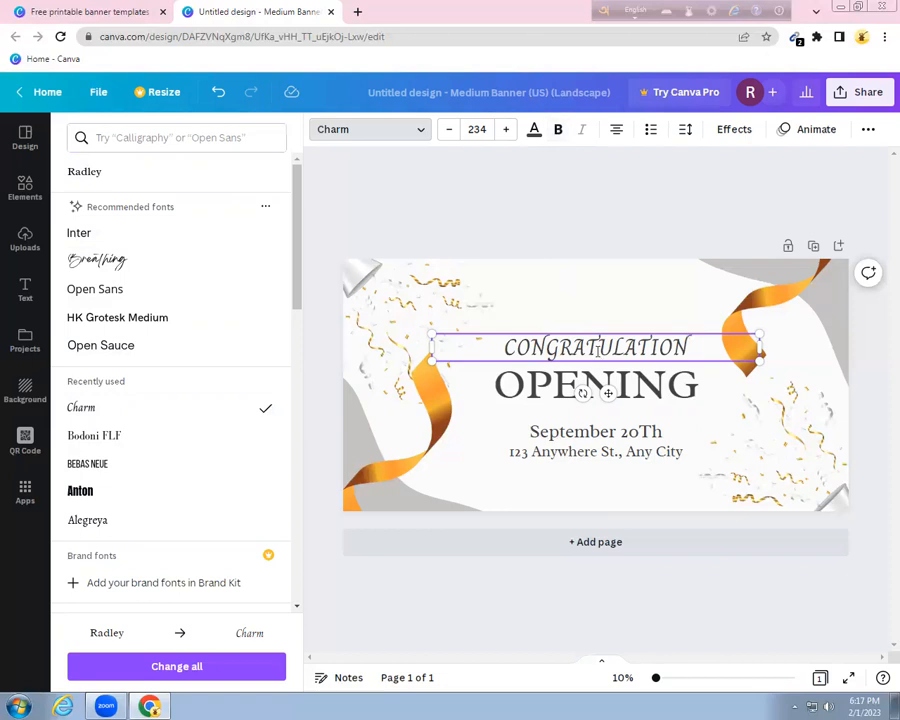
{"action": "left_click_drag", "start_coordinate": [697, 341], "coordinate": [502, 342]}
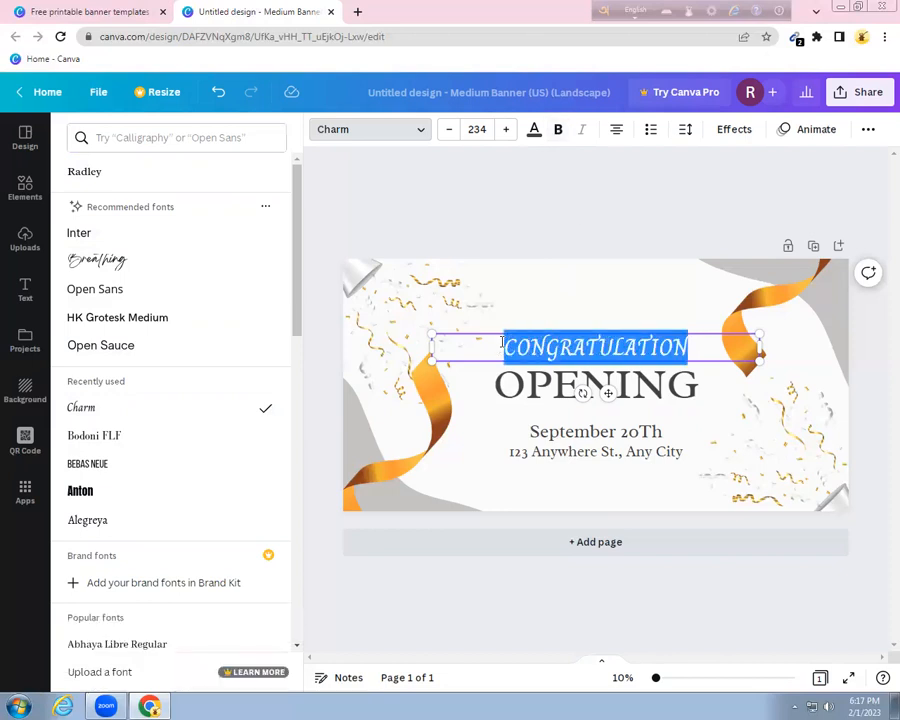
{"action": "left_click", "coordinate": [557, 129]}
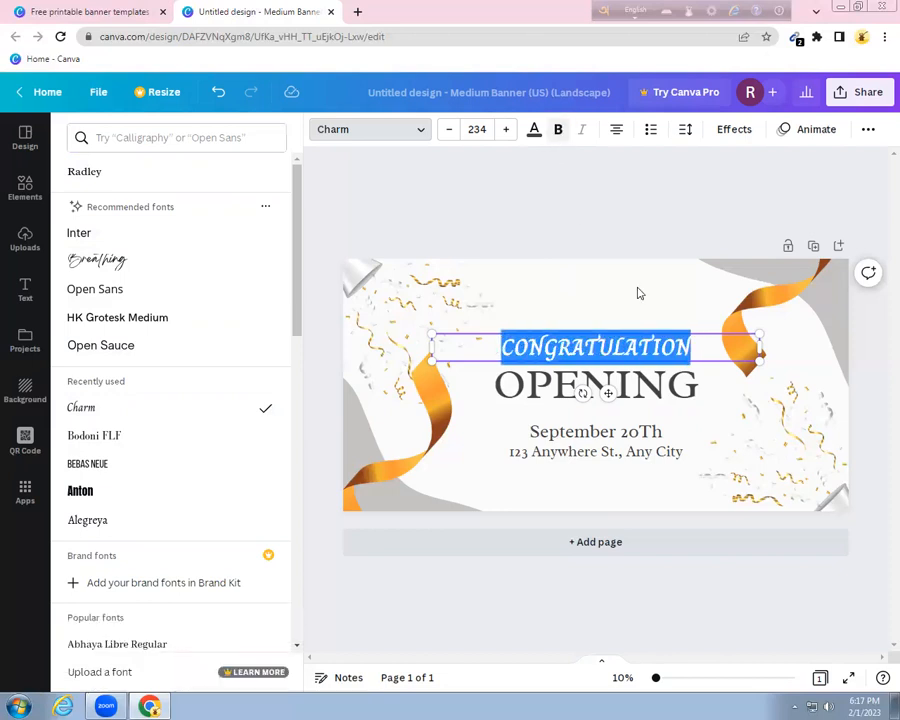
Replace OPENING with the recipient's full name, correcting typos along the way
{"action": "double_click", "coordinate": [660, 388]}
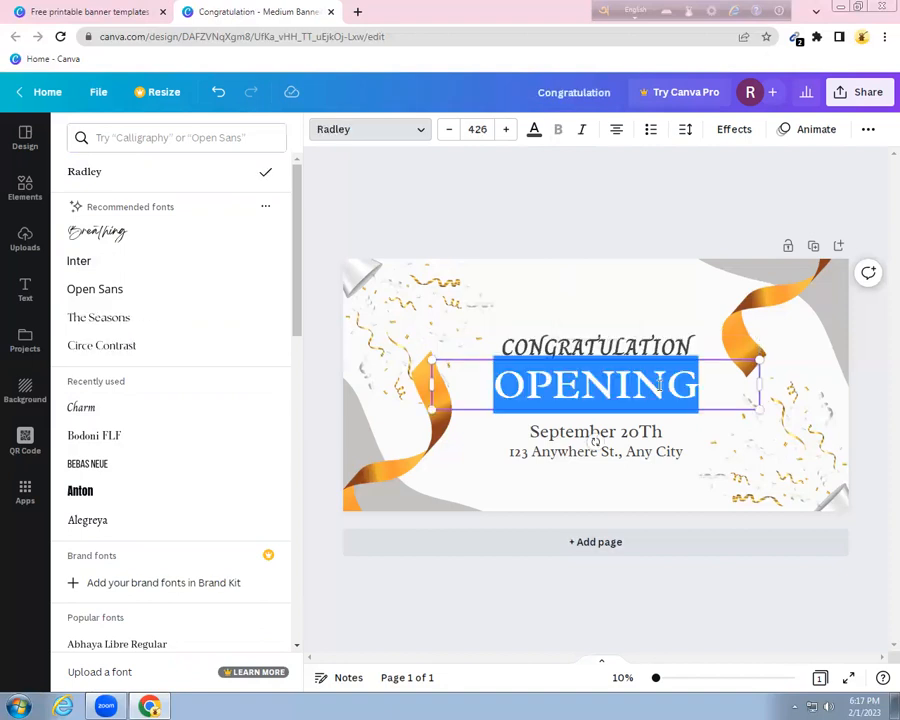
{"action": "type", "text": "MD"}
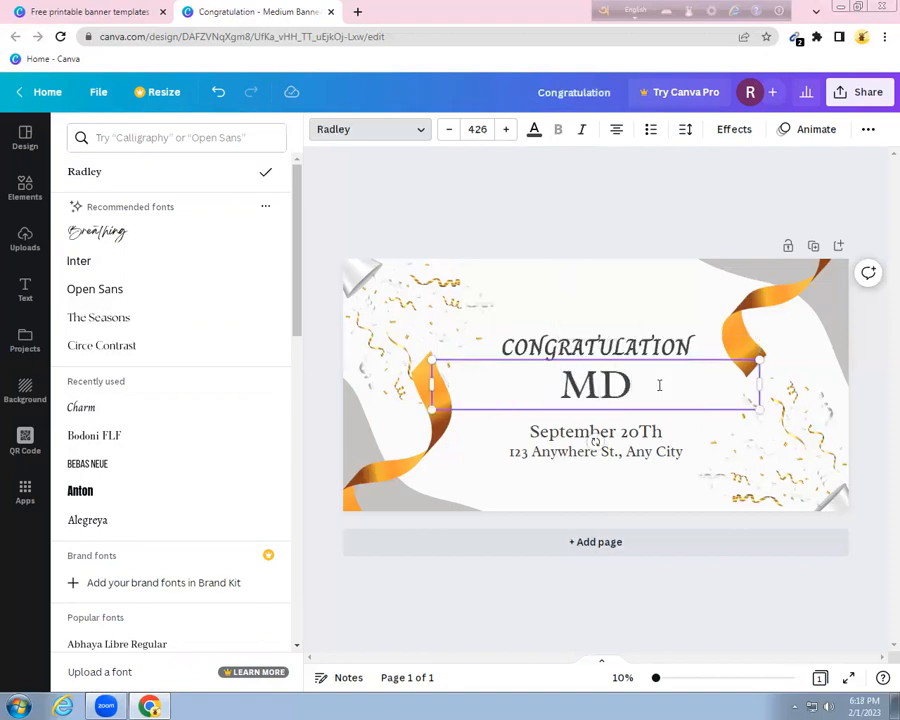
{"action": "key", "text": "BackSpace"}
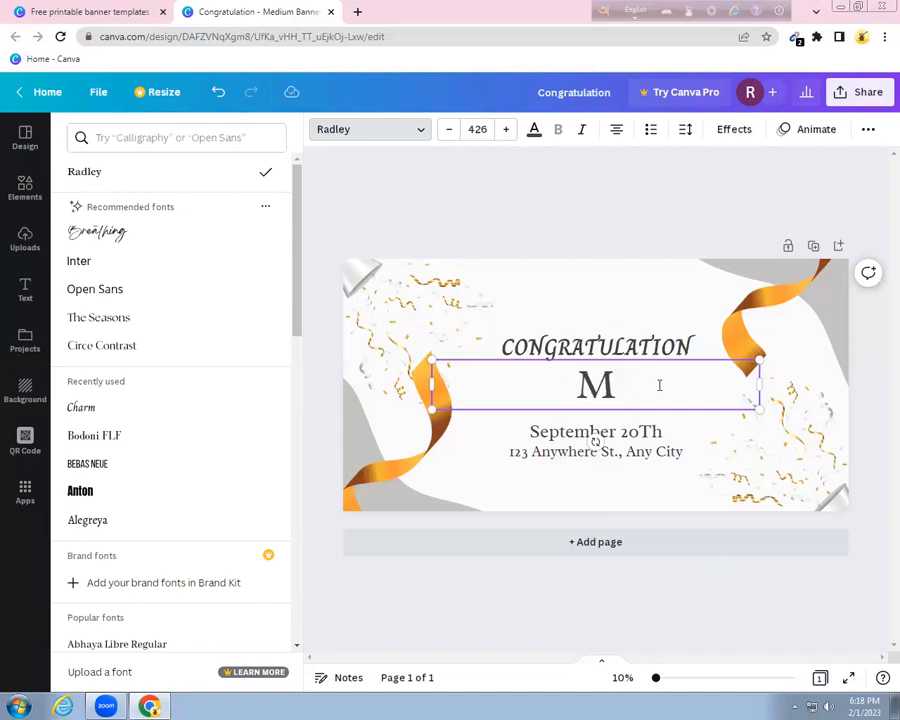
{"action": "type", "text": "D"}
{"action": "key", "text": "BackSpace"}
{"action": "key", "text": "BackSpace"}
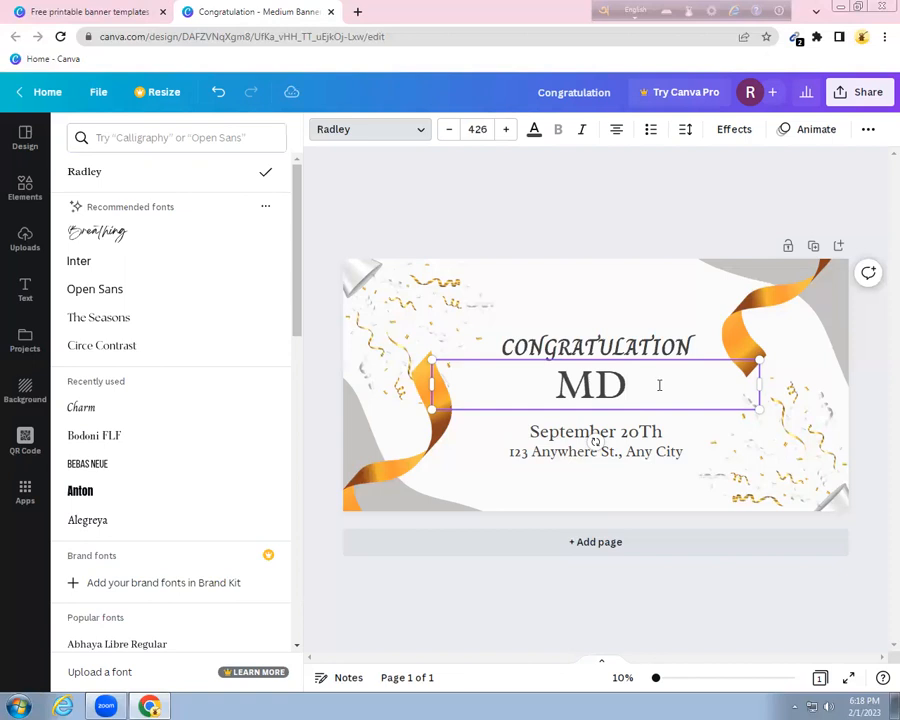
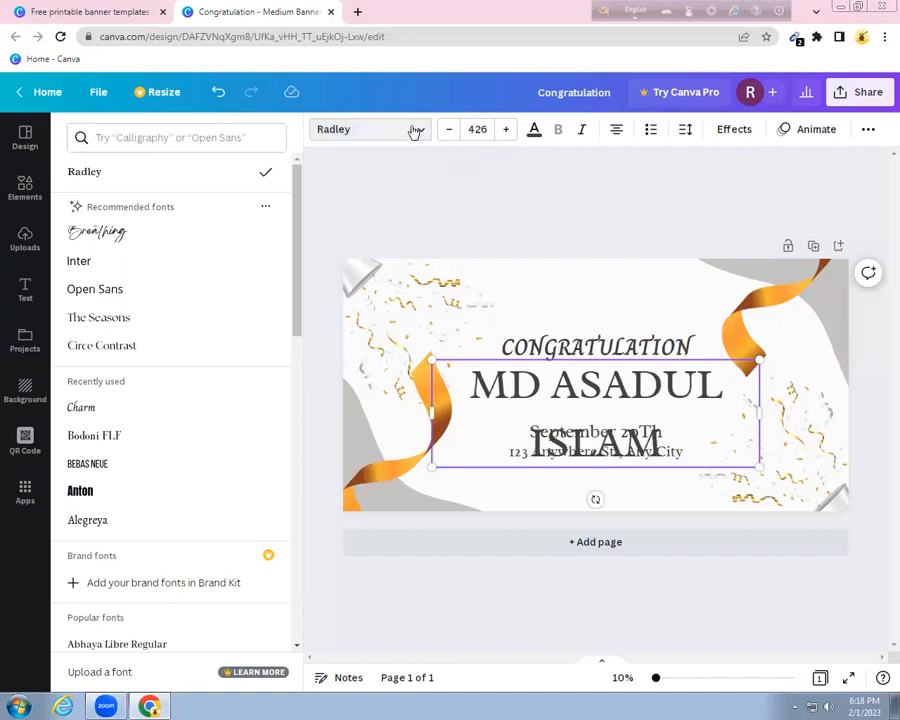
Try The Seasons and Charm on the recipient name, settle on Anton, and close the font list
{"action": "left_click", "coordinate": [106, 320]}
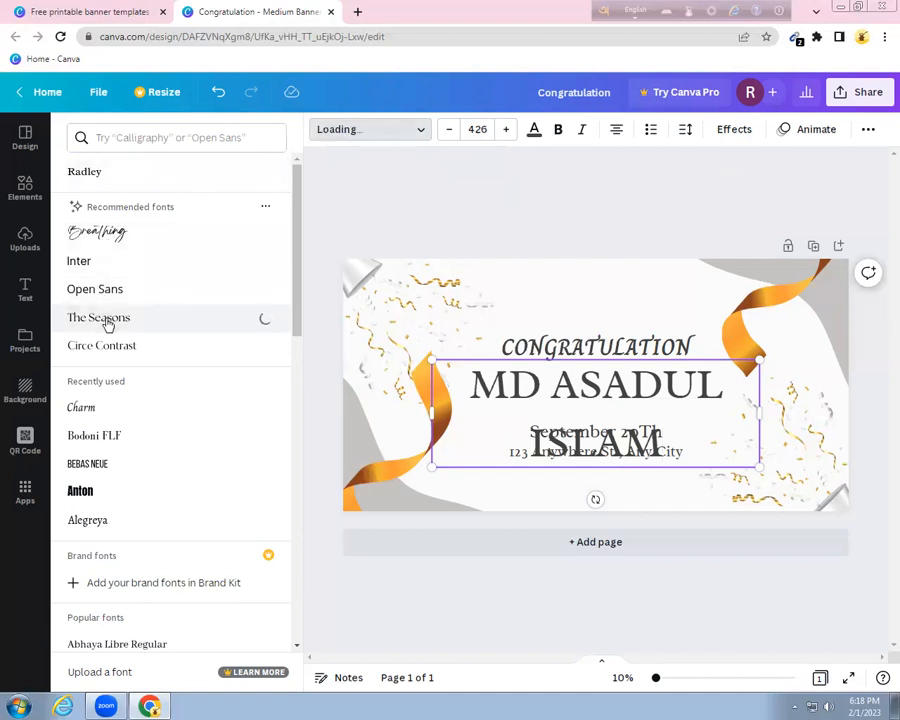
{"action": "left_click", "coordinate": [88, 408]}
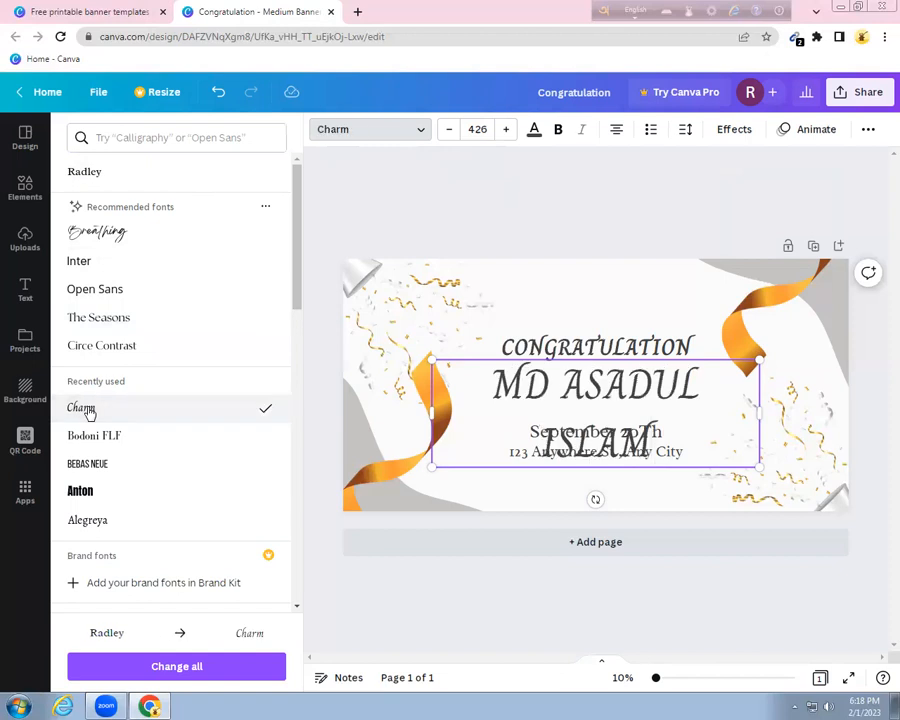
{"action": "left_click", "coordinate": [86, 495]}
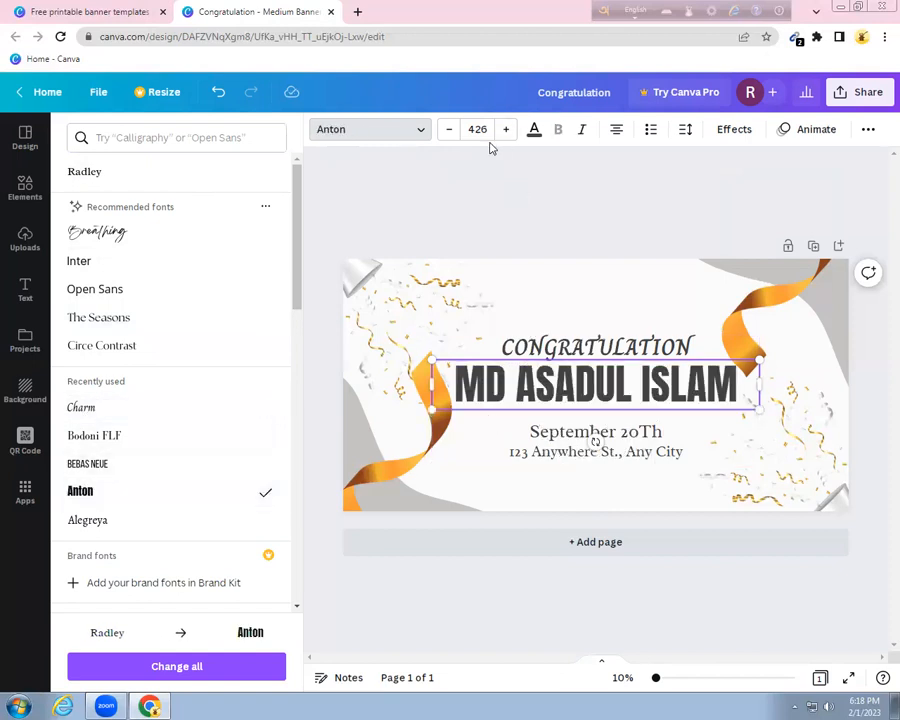
{"action": "left_click", "coordinate": [416, 132]}
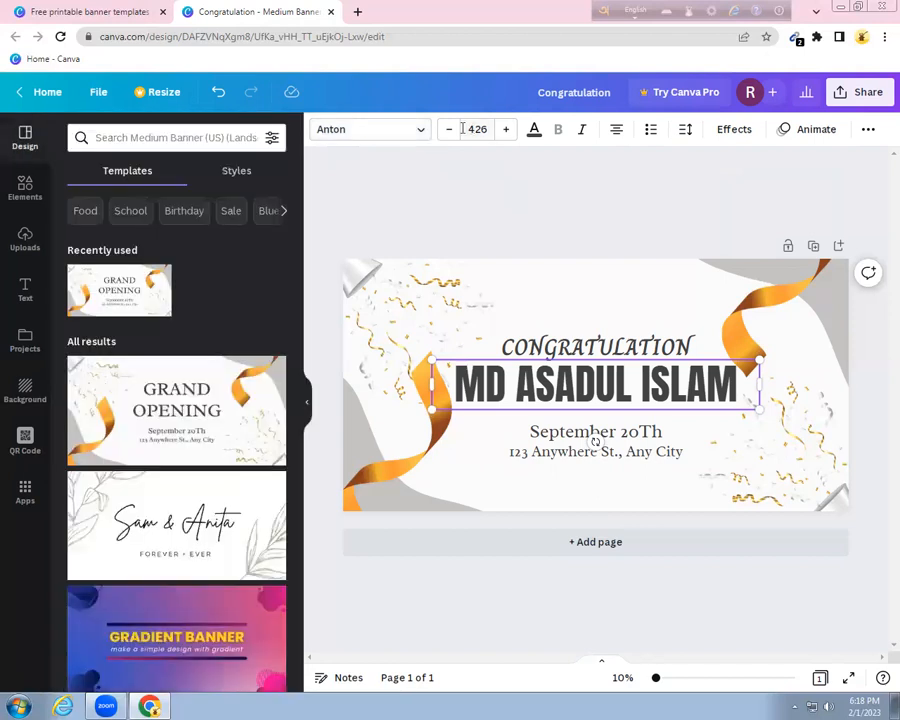
Reduce the recipient name's font size down to 253
{"action": "left_click", "coordinate": [447, 130]}
{"action": "left_click", "coordinate": [447, 130]}
{"action": "left_click", "coordinate": [447, 130]}
{"action": "left_click", "coordinate": [447, 130]}
{"action": "left_click", "coordinate": [447, 130]}
{"action": "left_click", "coordinate": [447, 130]}
{"action": "left_click", "coordinate": [447, 130]}
{"action": "left_click", "coordinate": [447, 130]}
{"action": "left_click", "coordinate": [447, 130]}
{"action": "left_click", "coordinate": [447, 130]}
{"action": "left_click", "coordinate": [447, 130]}
{"action": "left_click", "coordinate": [446, 130]}
{"action": "left_click", "coordinate": [446, 130]}
{"action": "left_click", "coordinate": [446, 130]}
{"action": "left_click", "coordinate": [446, 130]}
{"action": "left_click", "coordinate": [446, 130]}
{"action": "left_click", "coordinate": [446, 130]}
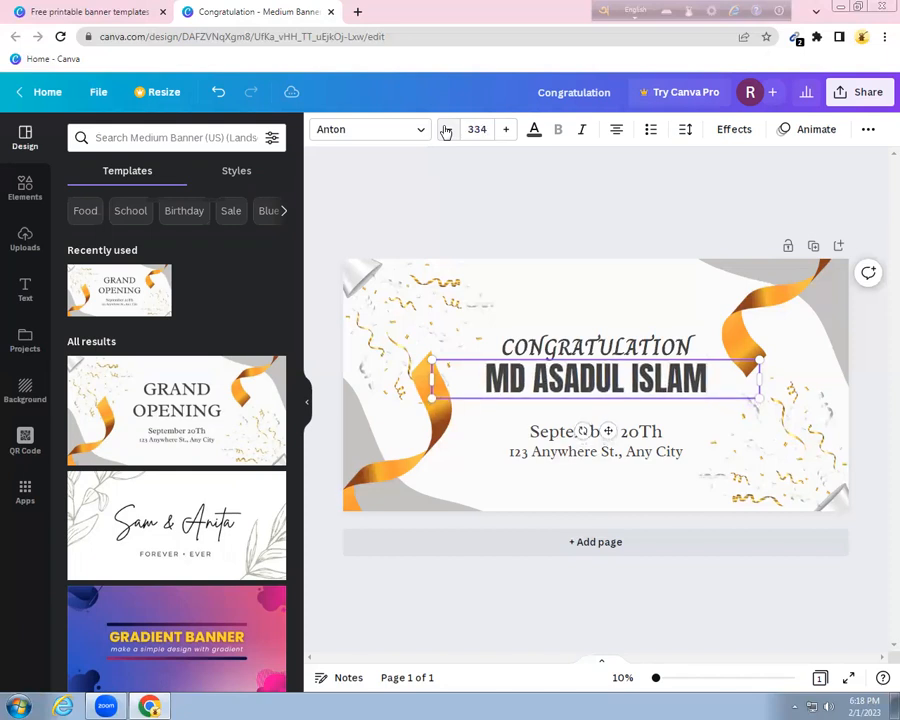
{"action": "left_click", "coordinate": [446, 130]}
{"action": "left_click", "coordinate": [446, 130]}
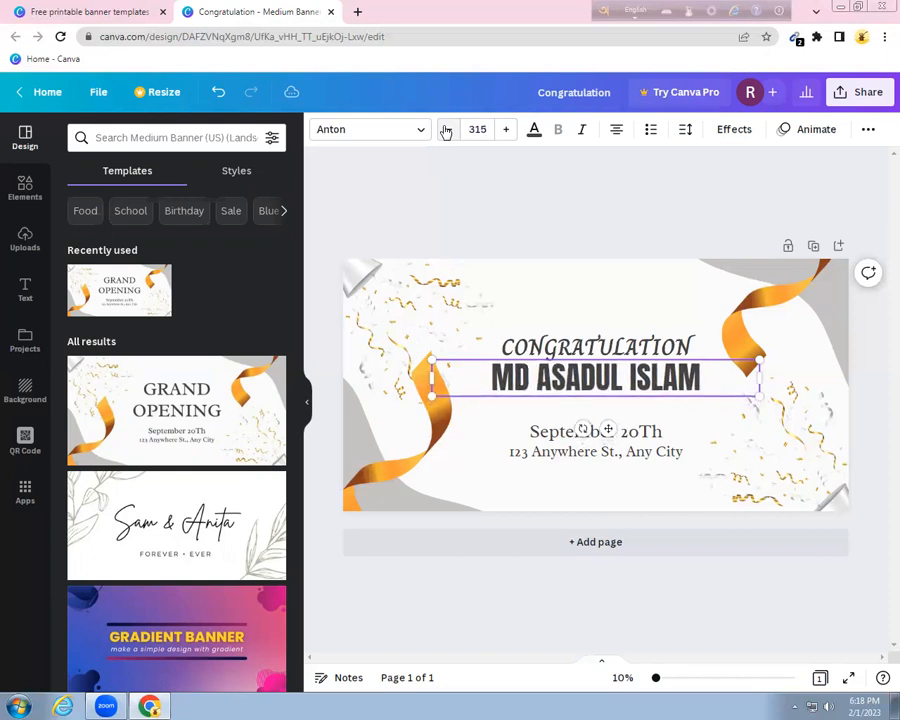
{"action": "left_click", "coordinate": [446, 130]}
{"action": "left_click", "coordinate": [446, 130]}
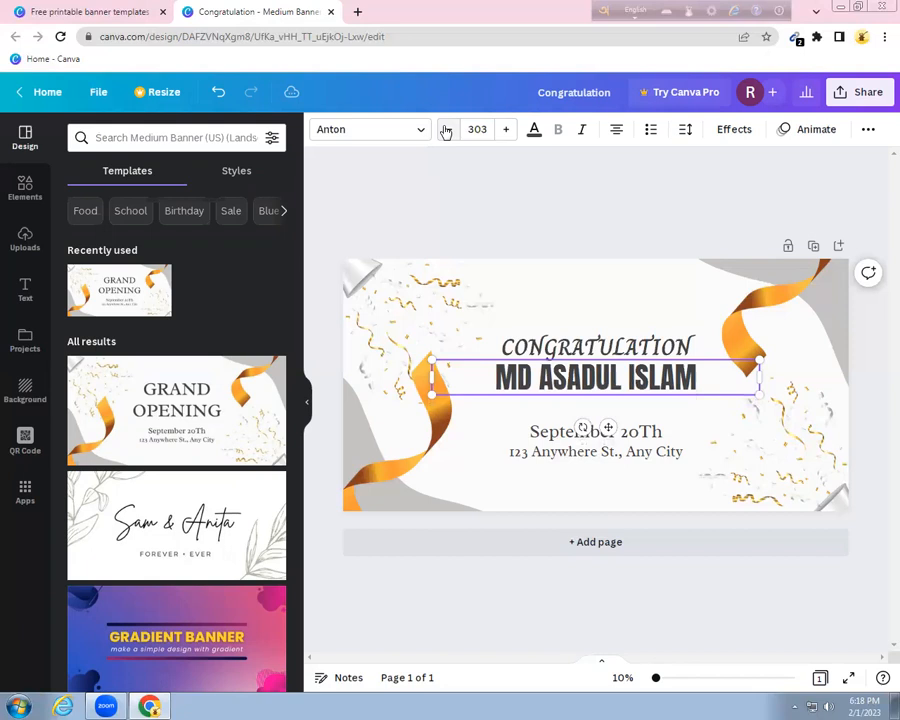
{"action": "left_click", "coordinate": [446, 131]}
{"action": "left_click", "coordinate": [446, 131]}
{"action": "left_click", "coordinate": [446, 131]}
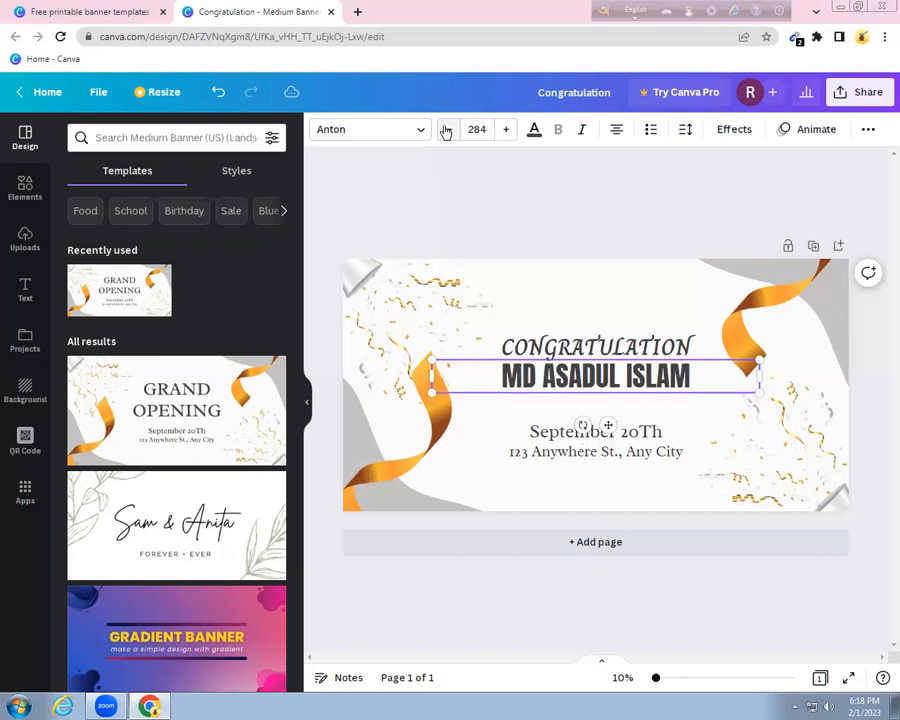
{"action": "left_click", "coordinate": [446, 131]}
{"action": "left_click", "coordinate": [446, 131]}
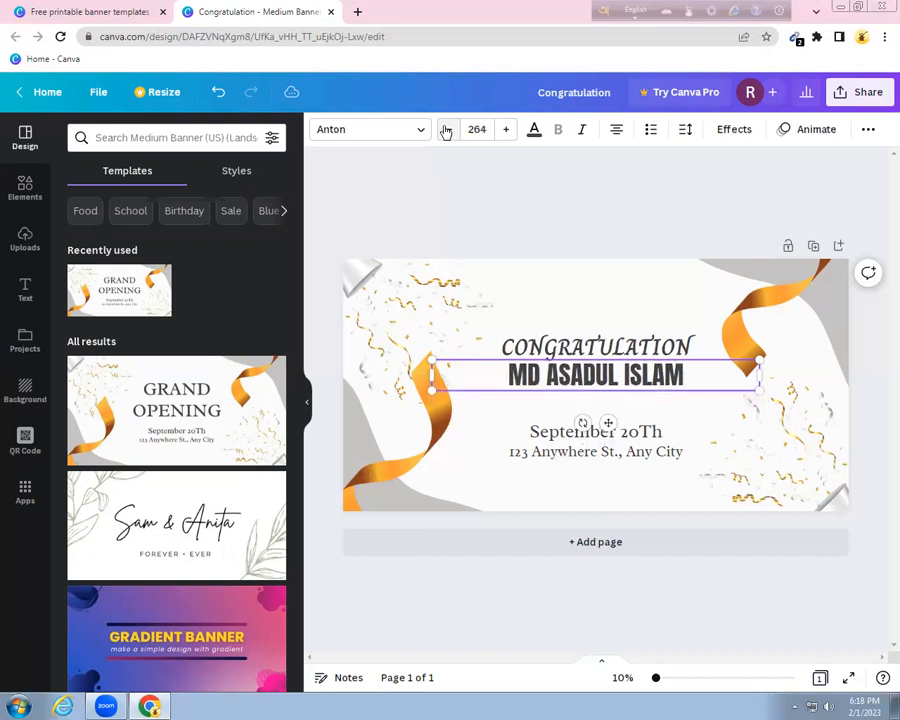
{"action": "left_click", "coordinate": [446, 131]}
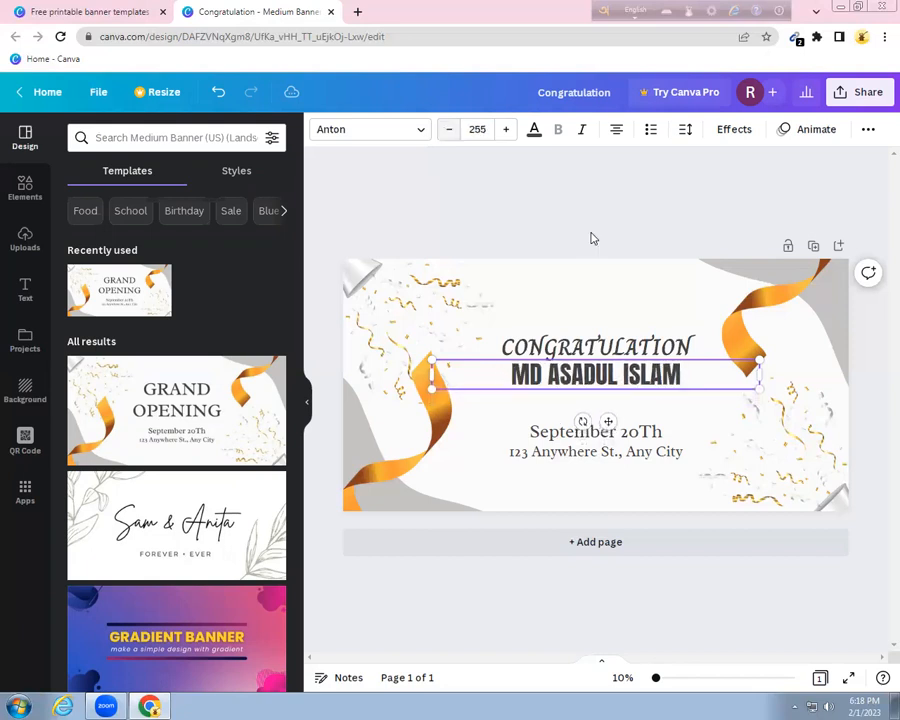
Enlarge the CONGRATULATION heading to 279 and nudge the name slightly down beneath it
{"action": "left_click", "coordinate": [509, 131]}
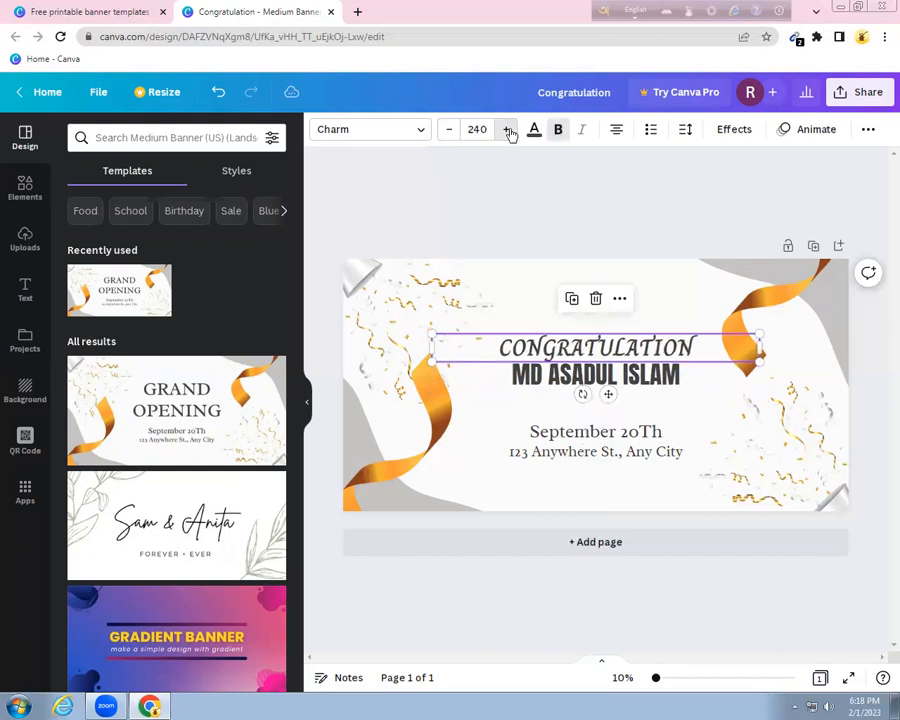
{"action": "left_click", "coordinate": [509, 131]}
{"action": "left_click", "coordinate": [509, 131]}
{"action": "left_click", "coordinate": [509, 131]}
{"action": "left_click", "coordinate": [507, 130]}
{"action": "left_click_drag", "start_coordinate": [599, 376], "coordinate": [597, 378]}
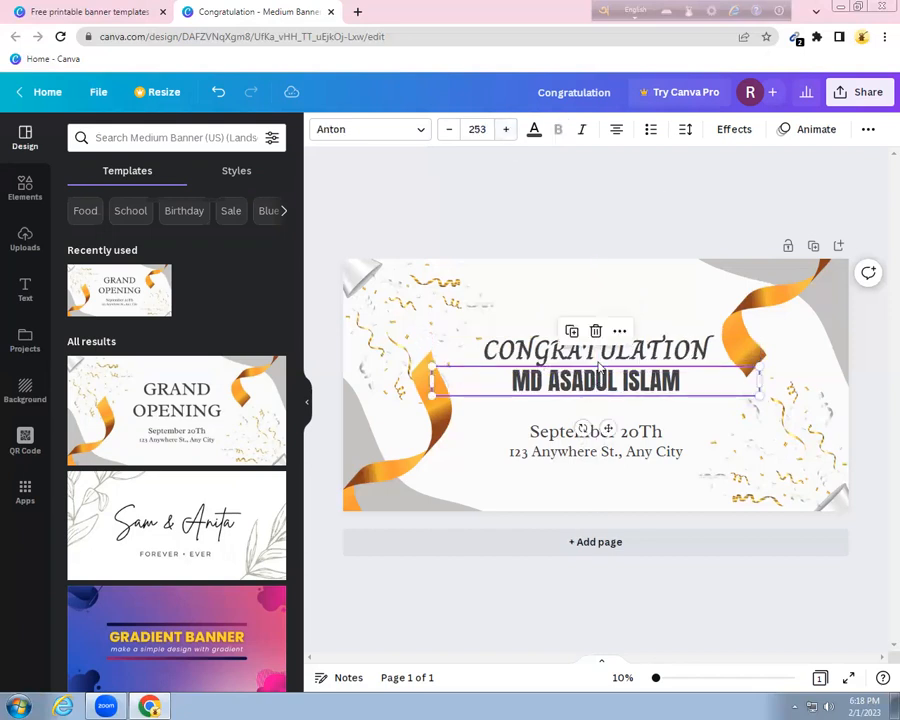
Color the recipient name brown after trying gold and orange
{"action": "left_click", "coordinate": [535, 133]}
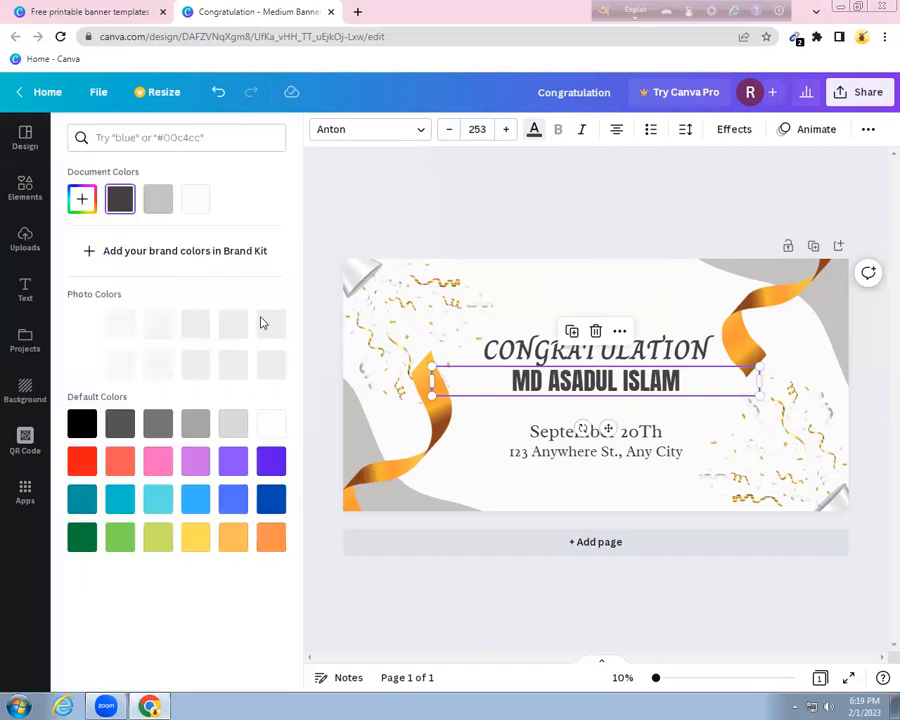
{"action": "left_click", "coordinate": [197, 327]}
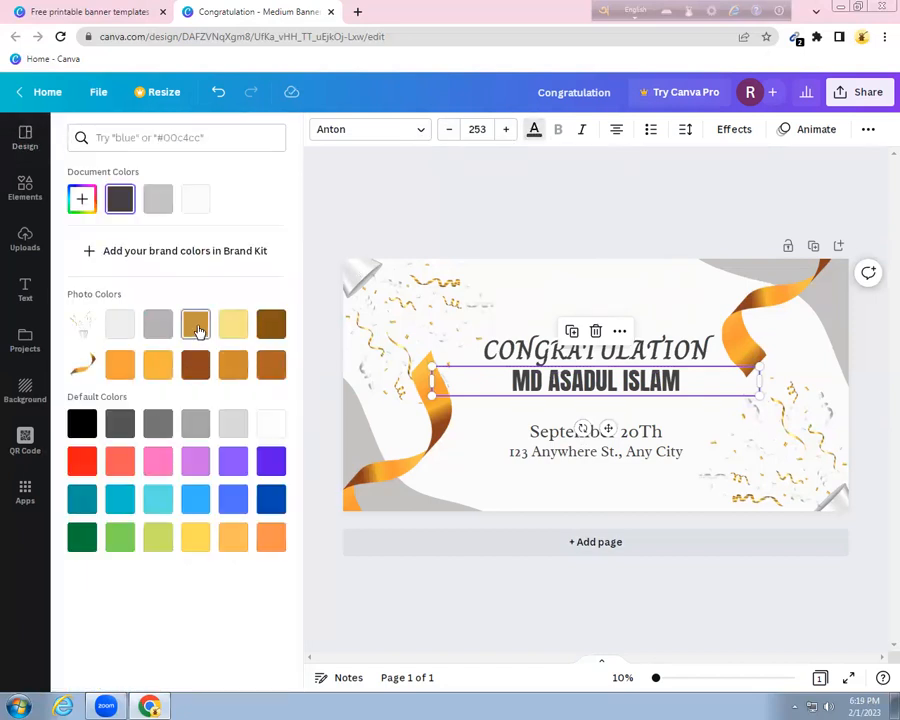
{"action": "left_click", "coordinate": [121, 366]}
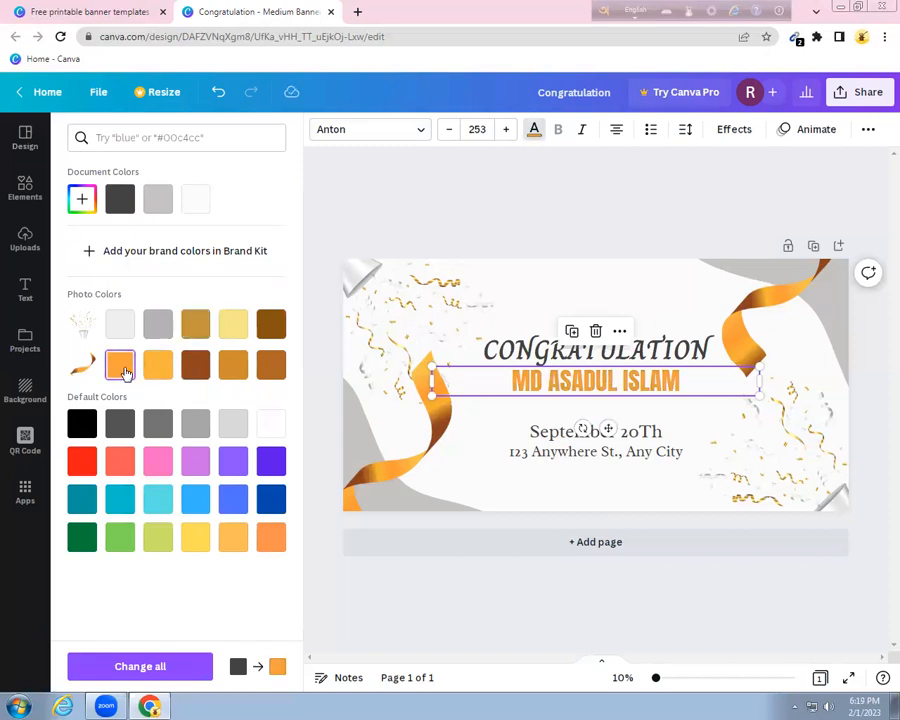
{"action": "left_click", "coordinate": [197, 374]}
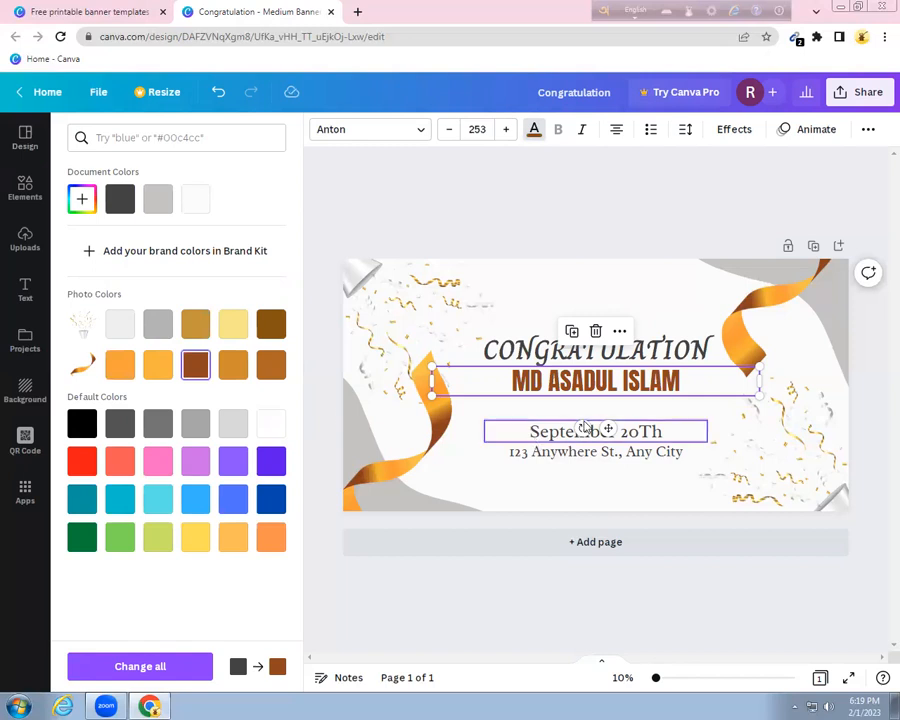
Test grey on the CONGRATULATION heading, return it to dark, then select the date line text
{"action": "left_click", "coordinate": [560, 350]}
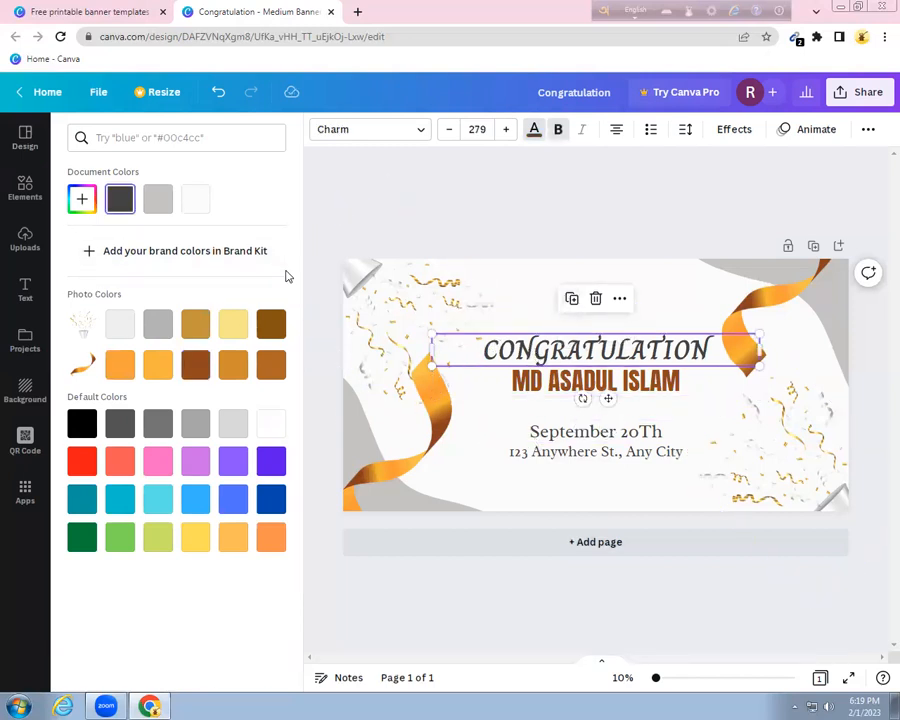
{"action": "left_click", "coordinate": [164, 327]}
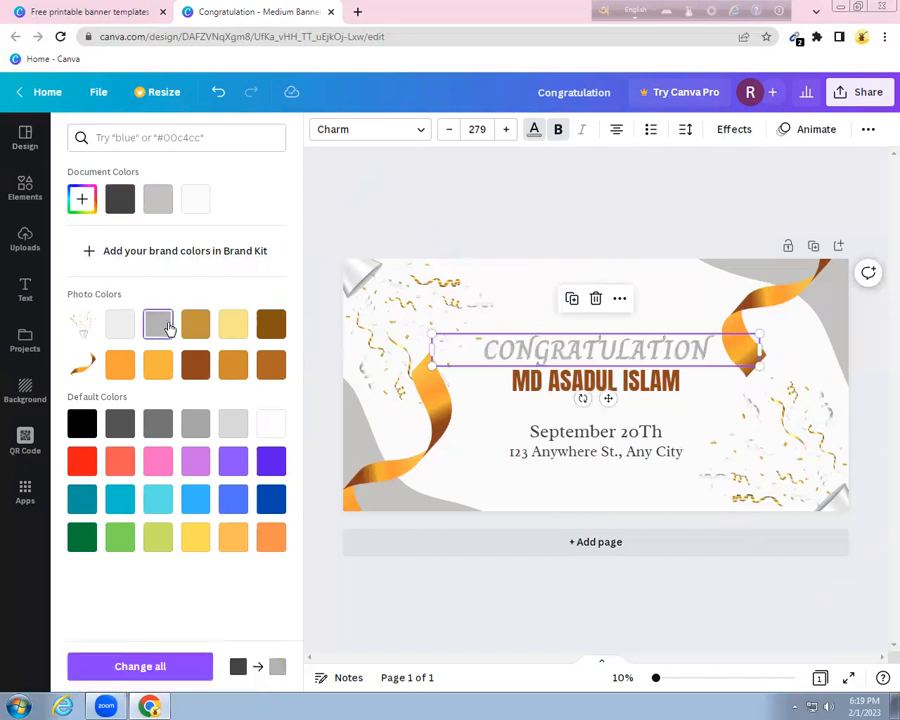
{"action": "left_click", "coordinate": [120, 201]}
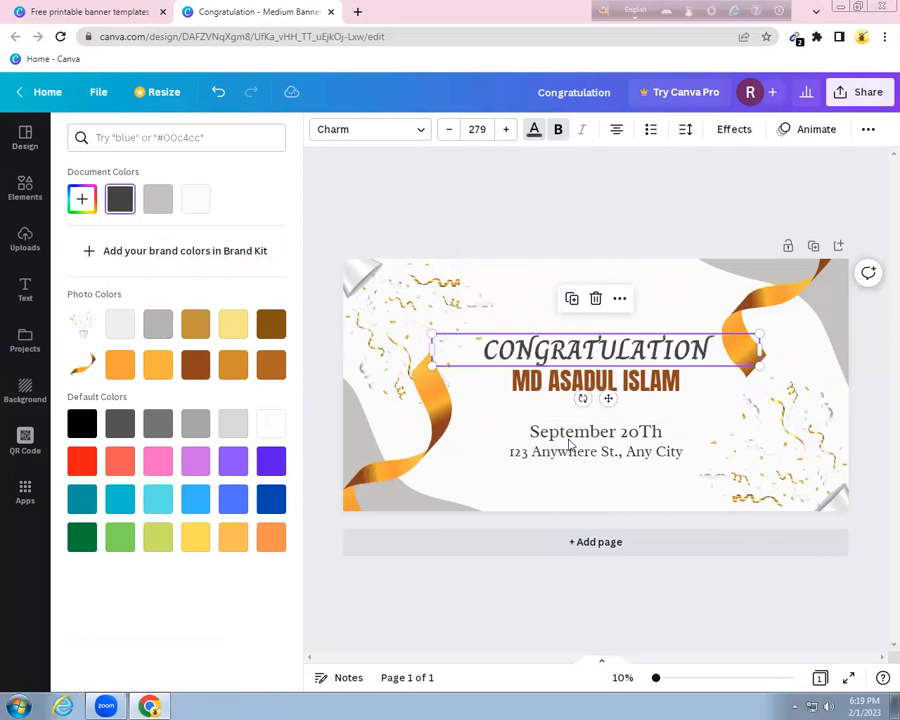
{"action": "left_click", "coordinate": [568, 428]}
{"action": "left_click", "coordinate": [567, 426]}
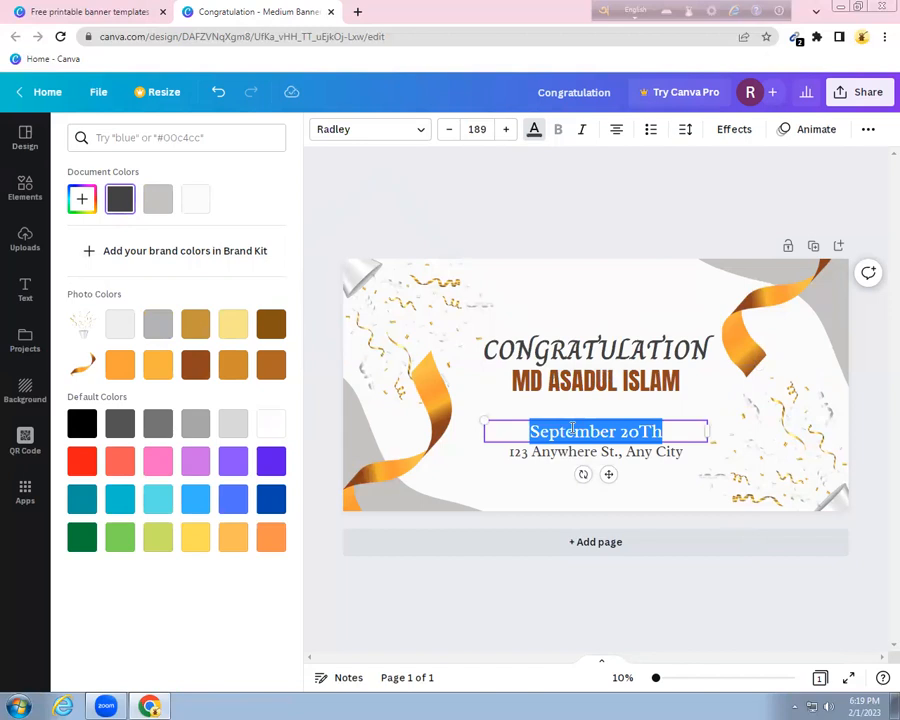
Replace the date with 'Brand New' and the address with 'AMM', moving both lines up under the name
{"action": "type", "text": "Bran"}
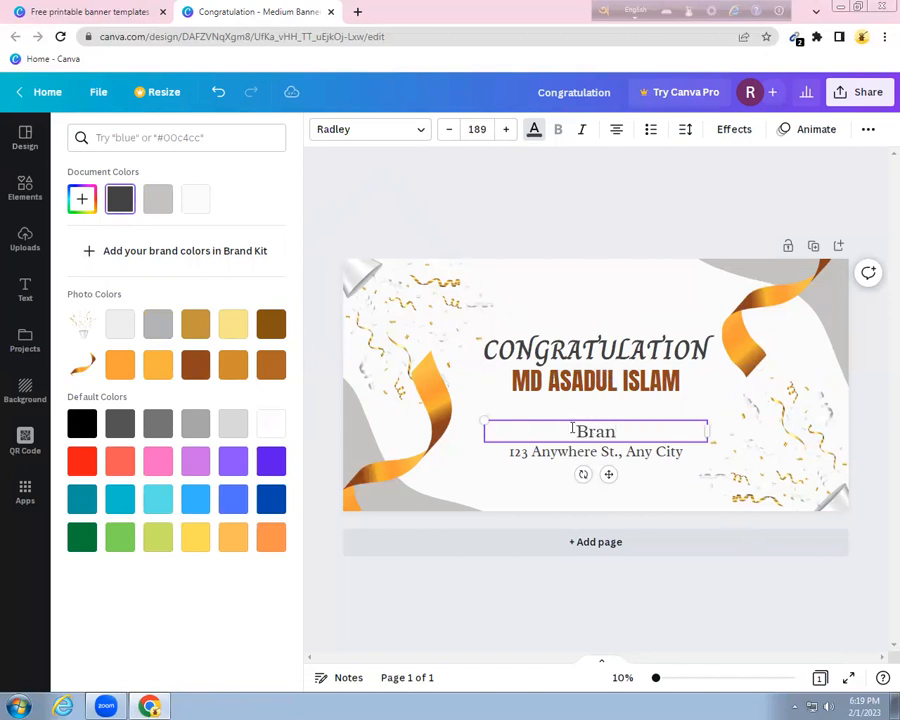
{"action": "type", "text": "d New"}
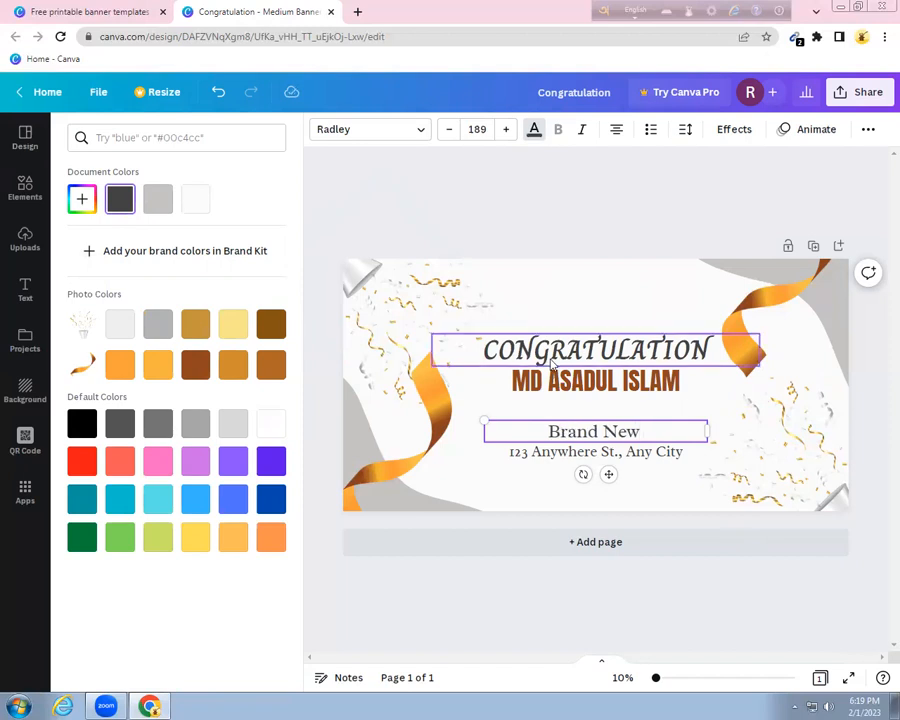
{"action": "left_click", "coordinate": [566, 453]}
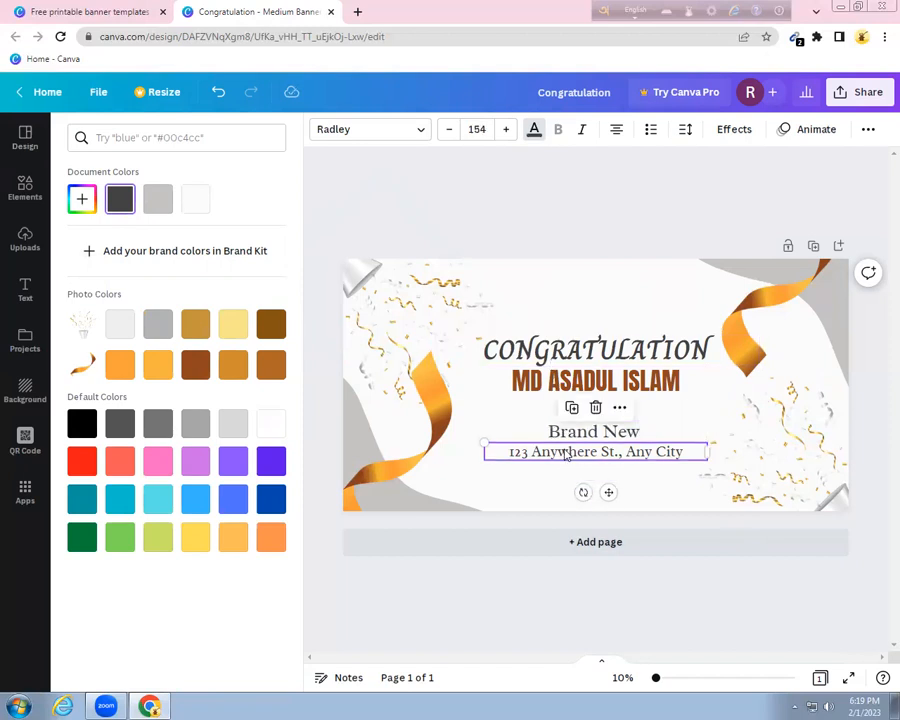
{"action": "left_click", "coordinate": [566, 453]}
{"action": "type", "text": "A"}
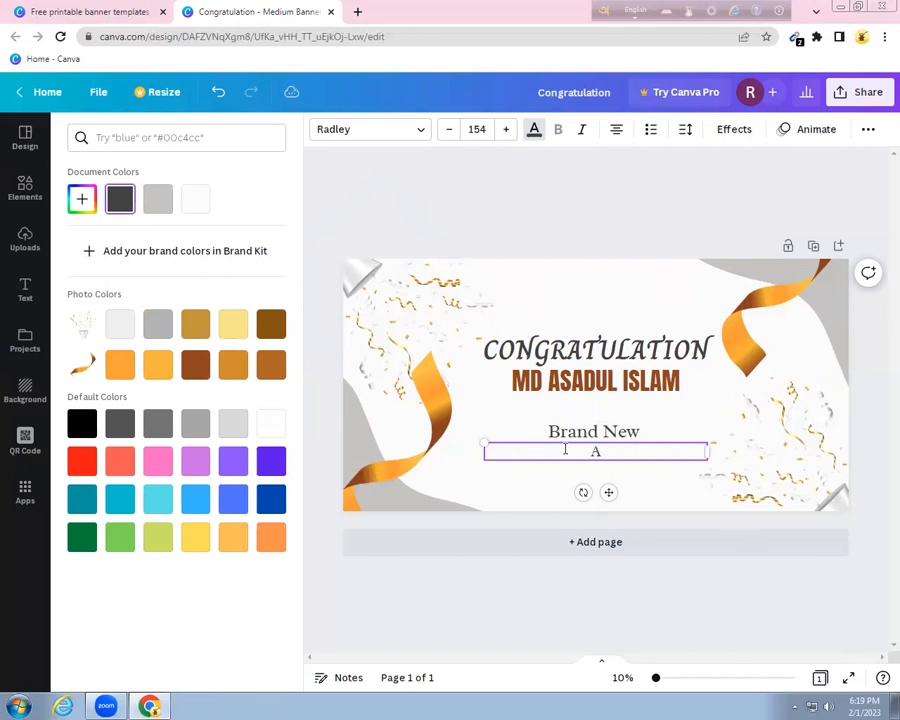
{"action": "type", "text": "m"}
{"action": "key", "text": "BackSpace"}
{"action": "type", "text": "MM"}
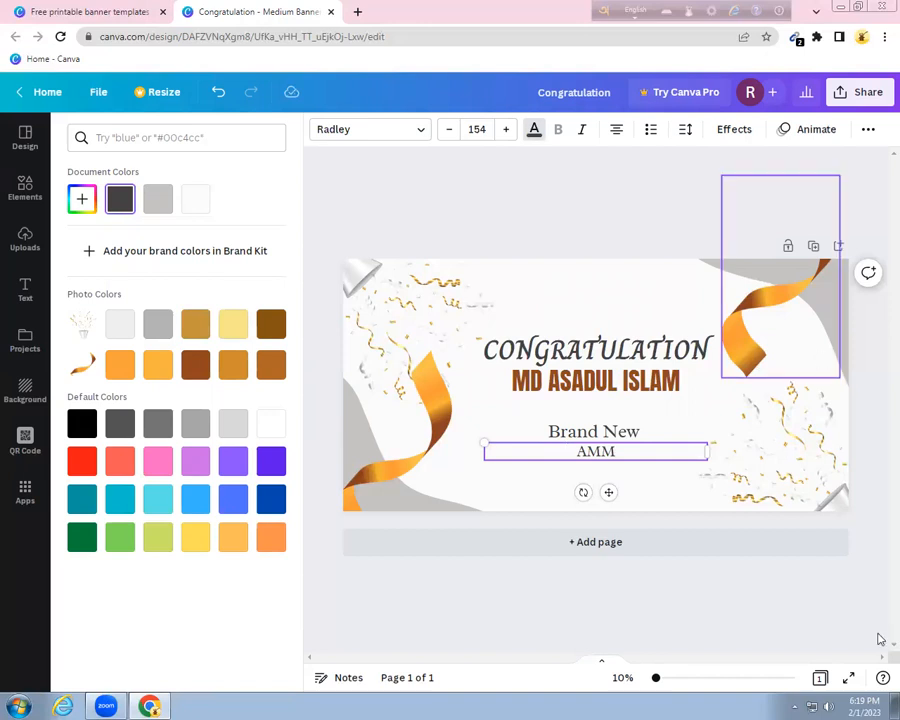
{"action": "left_click_drag", "start_coordinate": [597, 428], "coordinate": [595, 407]}
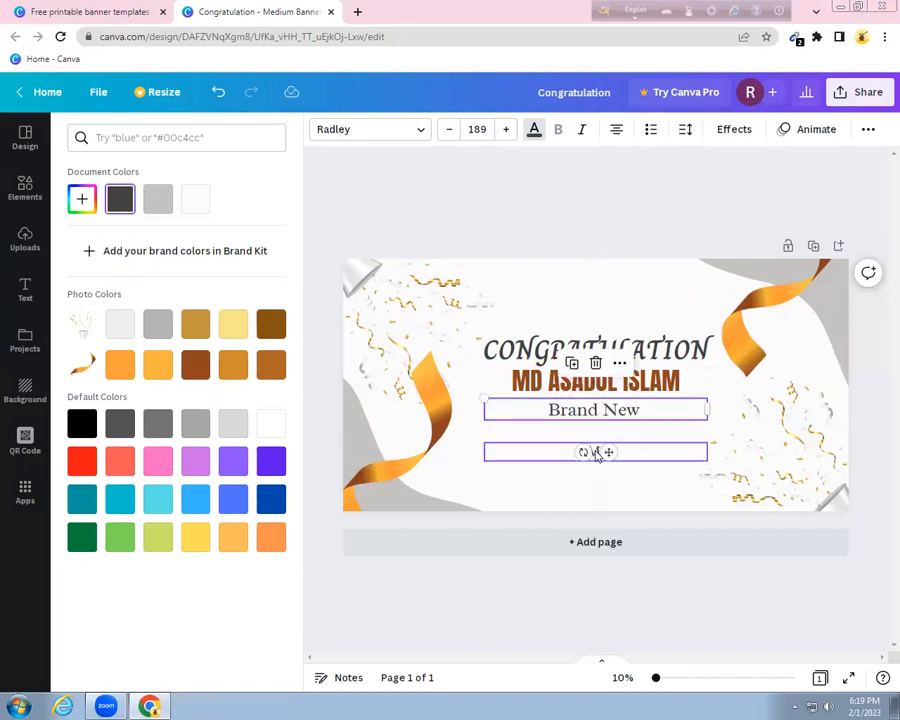
{"action": "left_click_drag", "start_coordinate": [596, 452], "coordinate": [592, 432]}
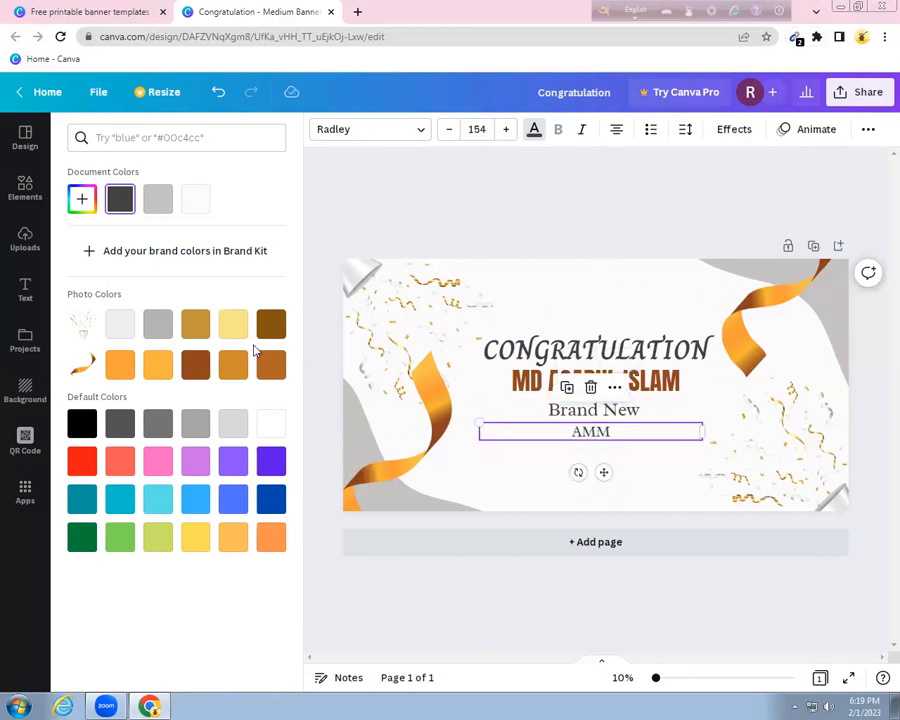
Color the AMM text brown and set it in the Anton font
{"action": "left_click", "coordinate": [275, 327]}
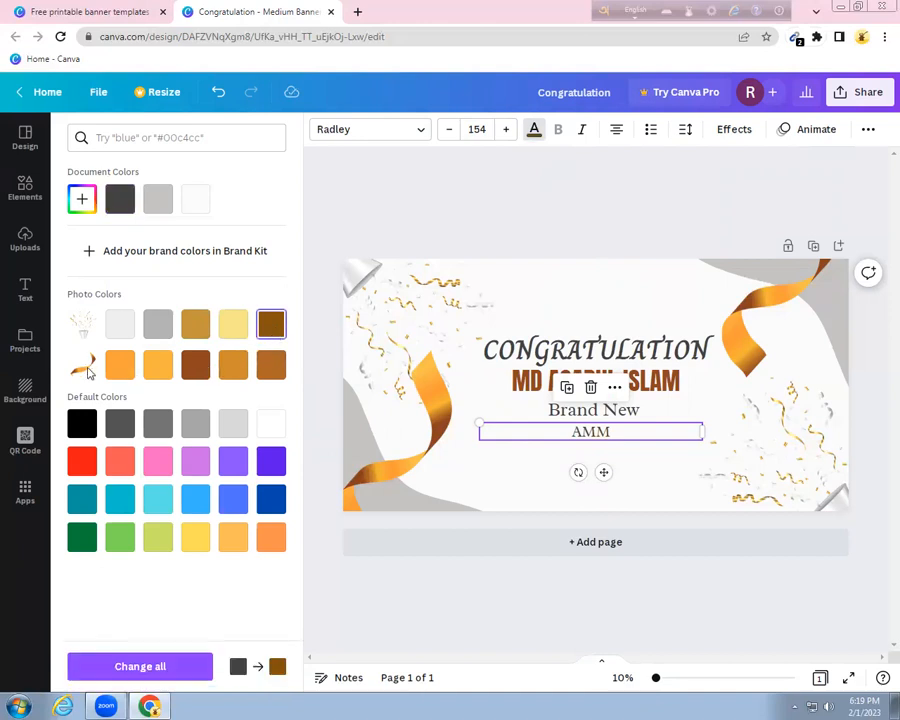
{"action": "left_click", "coordinate": [195, 366]}
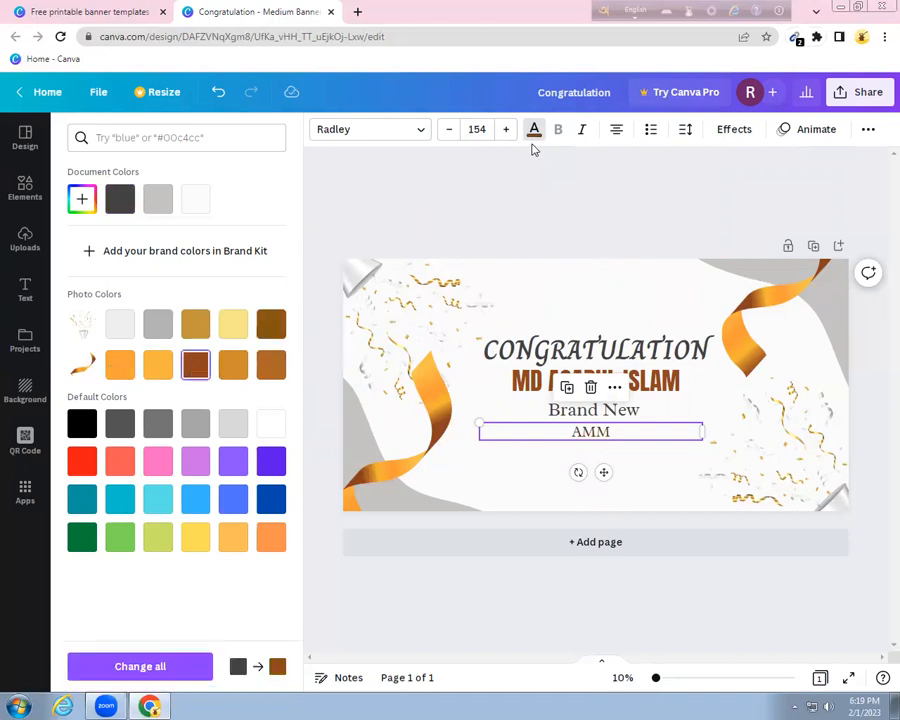
{"action": "left_click", "coordinate": [415, 129]}
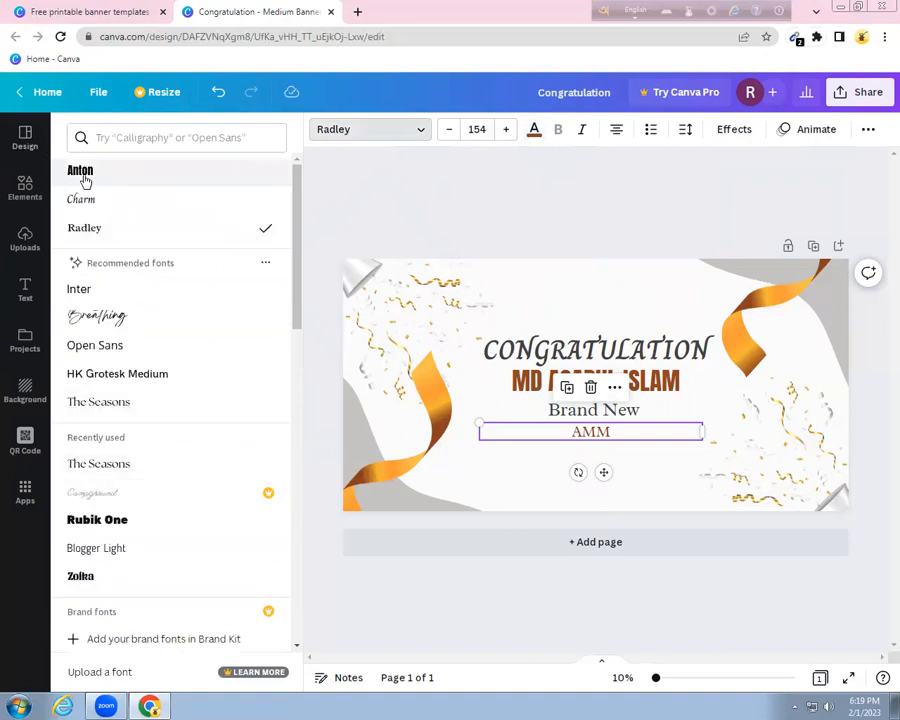
{"action": "left_click", "coordinate": [82, 172]}
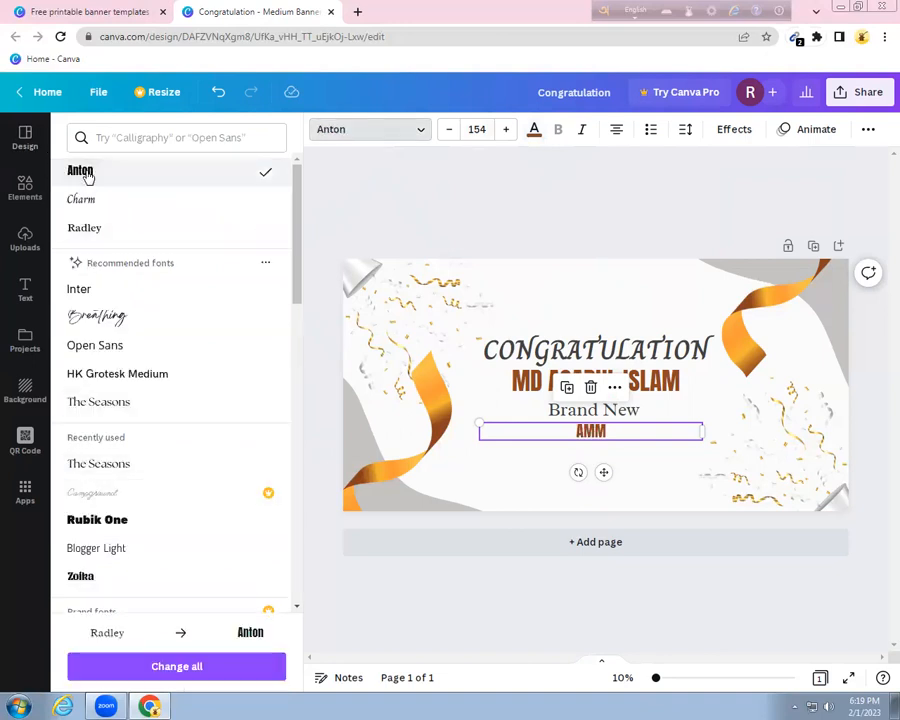
Enlarge the AMM text to font size 284
{"action": "left_click", "coordinate": [505, 130]}
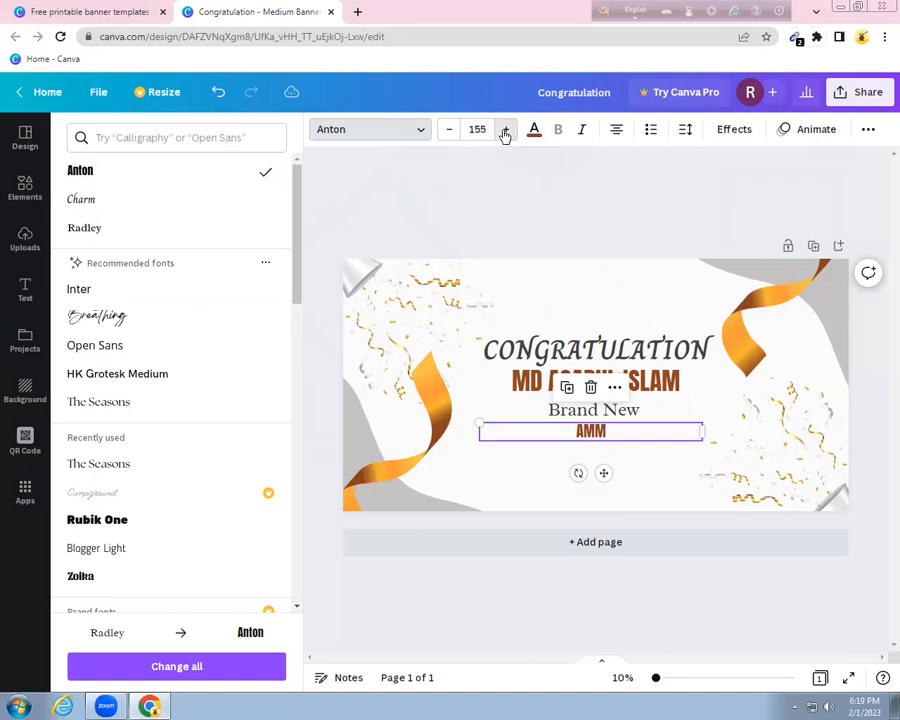
{"action": "left_click", "coordinate": [505, 130]}
{"action": "left_click", "coordinate": [505, 130]}
{"action": "left_click", "coordinate": [505, 130]}
{"action": "left_click", "coordinate": [505, 130]}
{"action": "left_click", "coordinate": [505, 131]}
{"action": "left_click", "coordinate": [505, 131]}
{"action": "left_click", "coordinate": [505, 131]}
{"action": "left_click", "coordinate": [505, 131]}
{"action": "left_click", "coordinate": [505, 131]}
{"action": "left_click", "coordinate": [505, 131]}
{"action": "left_click", "coordinate": [505, 131]}
{"action": "left_click", "coordinate": [505, 131]}
{"action": "left_click", "coordinate": [505, 131]}
{"action": "left_click", "coordinate": [505, 131]}
{"action": "left_click", "coordinate": [505, 131]}
{"action": "left_click", "coordinate": [505, 131]}
{"action": "left_click", "coordinate": [505, 131]}
{"action": "left_click", "coordinate": [505, 131]}
{"action": "left_click", "coordinate": [505, 131]}
{"action": "left_click", "coordinate": [505, 131]}
{"action": "left_click", "coordinate": [505, 131]}
{"action": "left_click", "coordinate": [505, 131]}
{"action": "left_click", "coordinate": [505, 131]}
{"action": "left_click", "coordinate": [505, 131]}
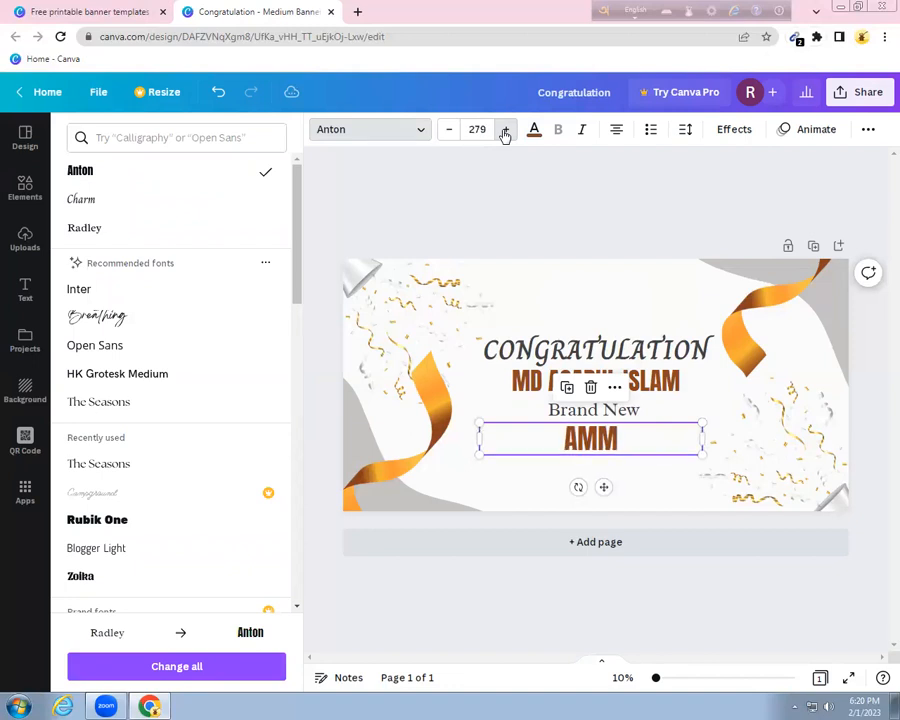
Preview Shadow, Lift, Glitch, Neon, Background and Hollow on AMM, then apply Splice
{"action": "left_click", "coordinate": [736, 133]}
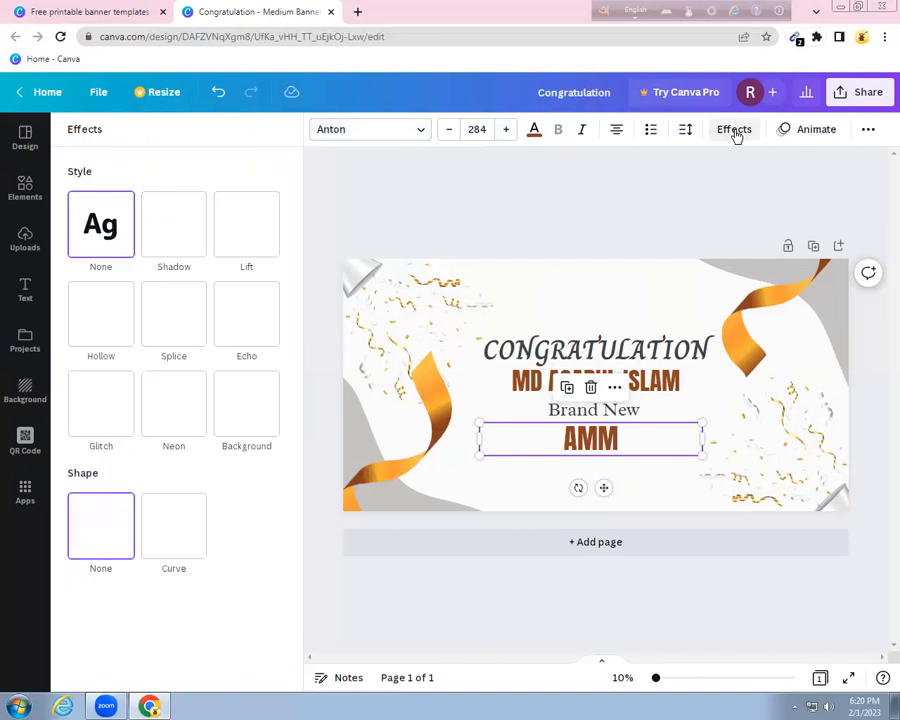
{"action": "left_click", "coordinate": [180, 228]}
{"action": "left_click", "coordinate": [241, 227]}
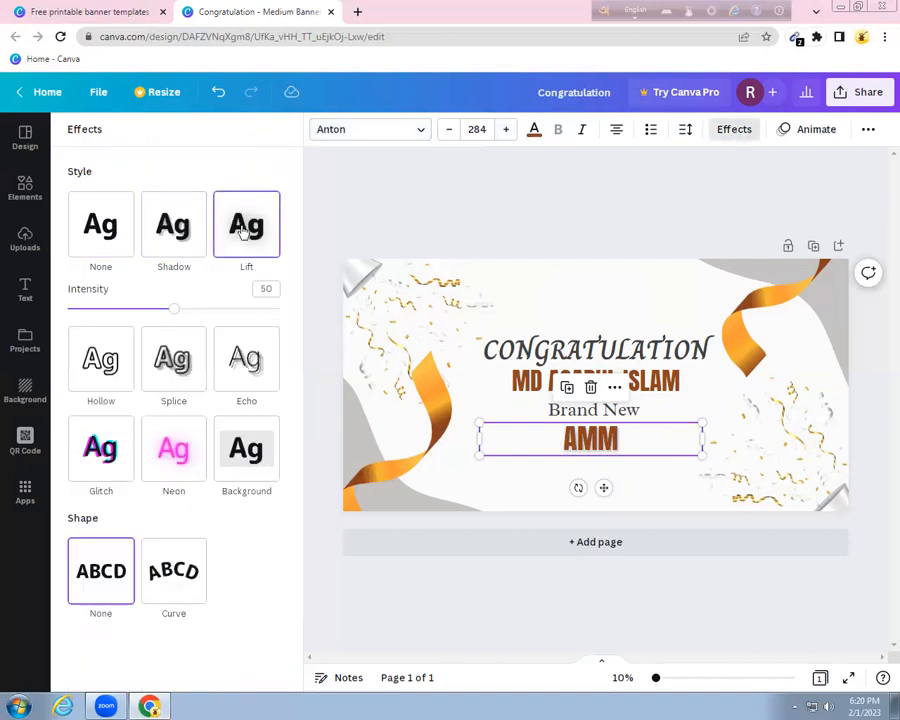
{"action": "left_click", "coordinate": [110, 455]}
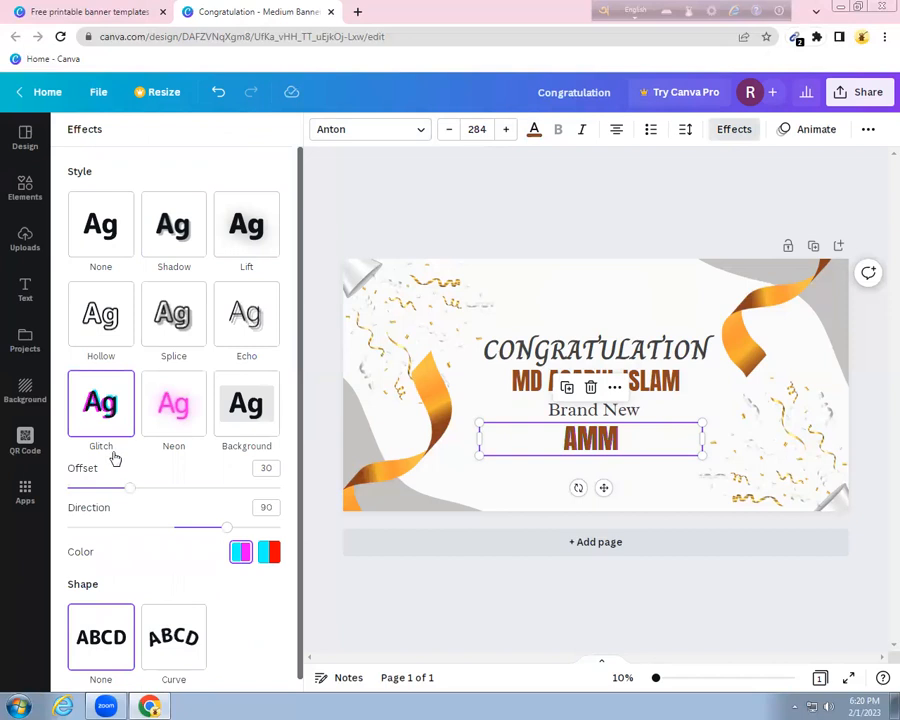
{"action": "left_click", "coordinate": [184, 410]}
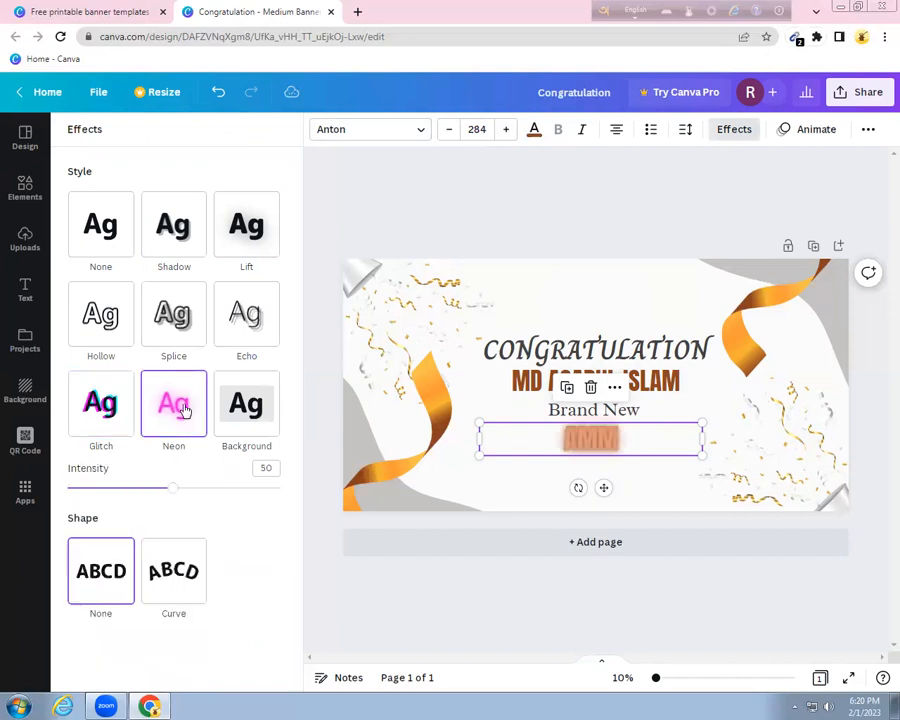
{"action": "left_click", "coordinate": [240, 407]}
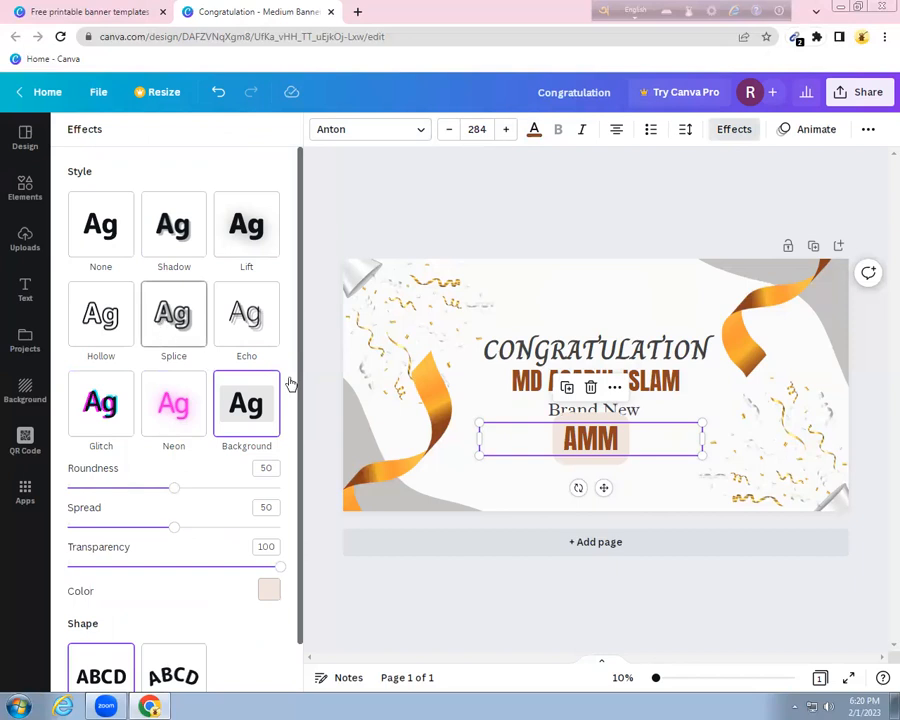
{"action": "left_click", "coordinate": [110, 335]}
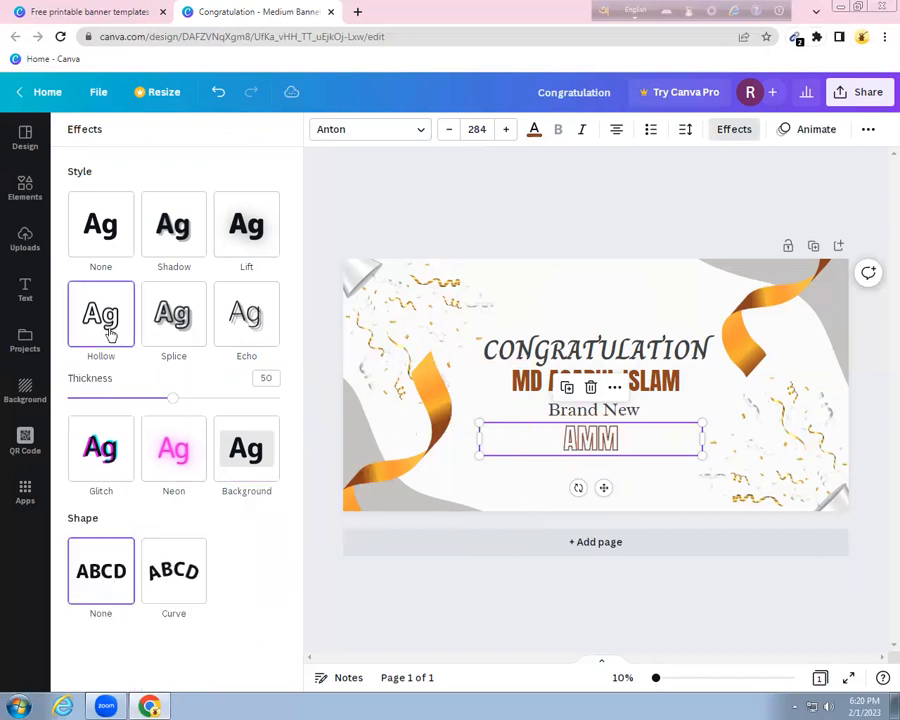
{"action": "left_click", "coordinate": [162, 327]}
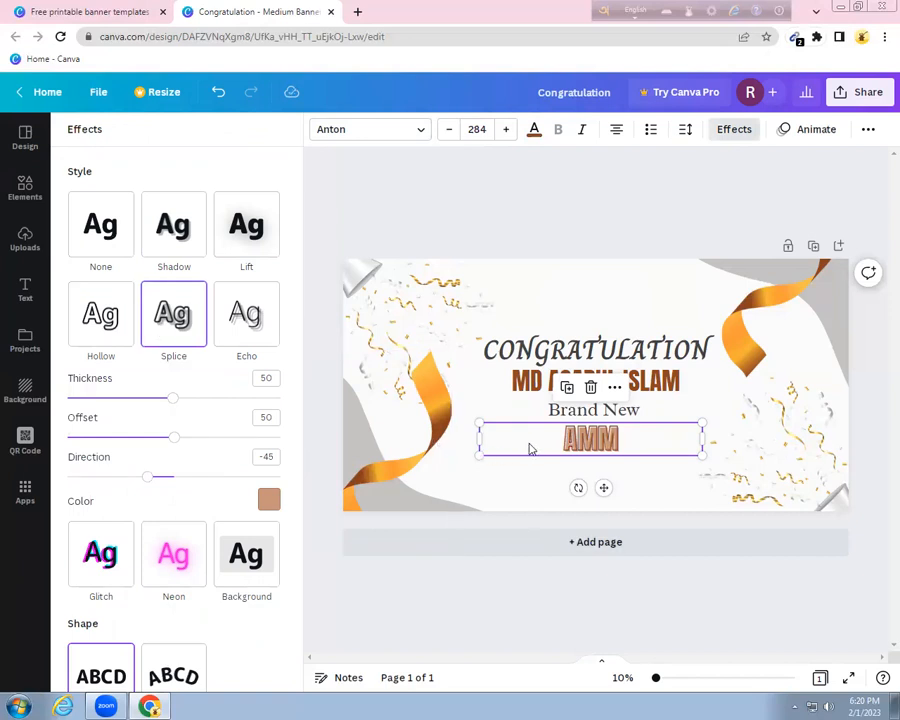
{"action": "left_click", "coordinate": [534, 214]}
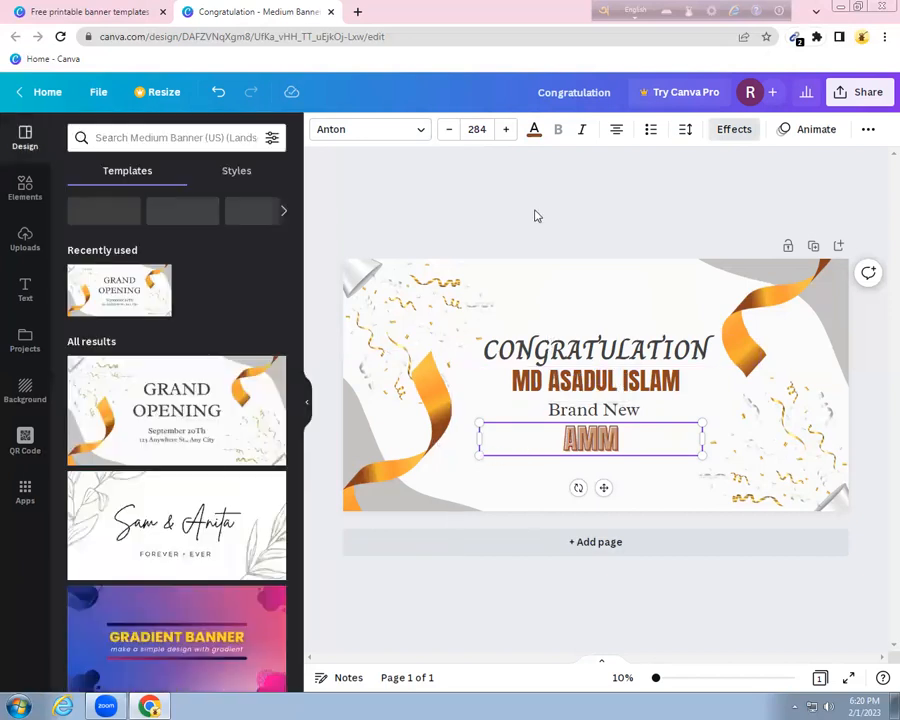
Search the Elements library for 'star' graphics
{"action": "left_click", "coordinate": [662, 292]}
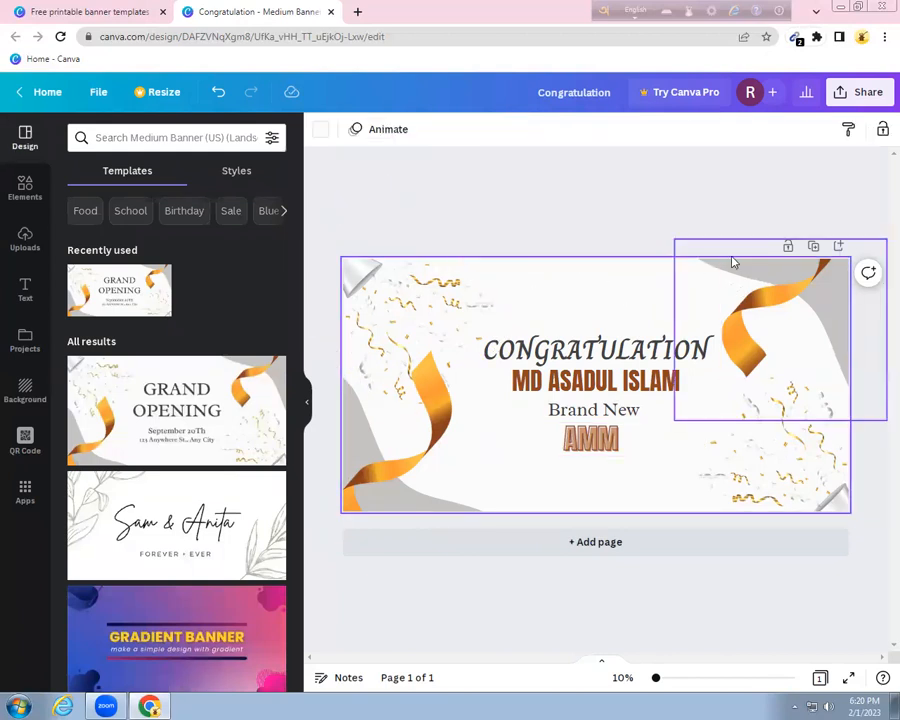
{"action": "left_click", "coordinate": [757, 267]}
{"action": "left_click", "coordinate": [703, 270]}
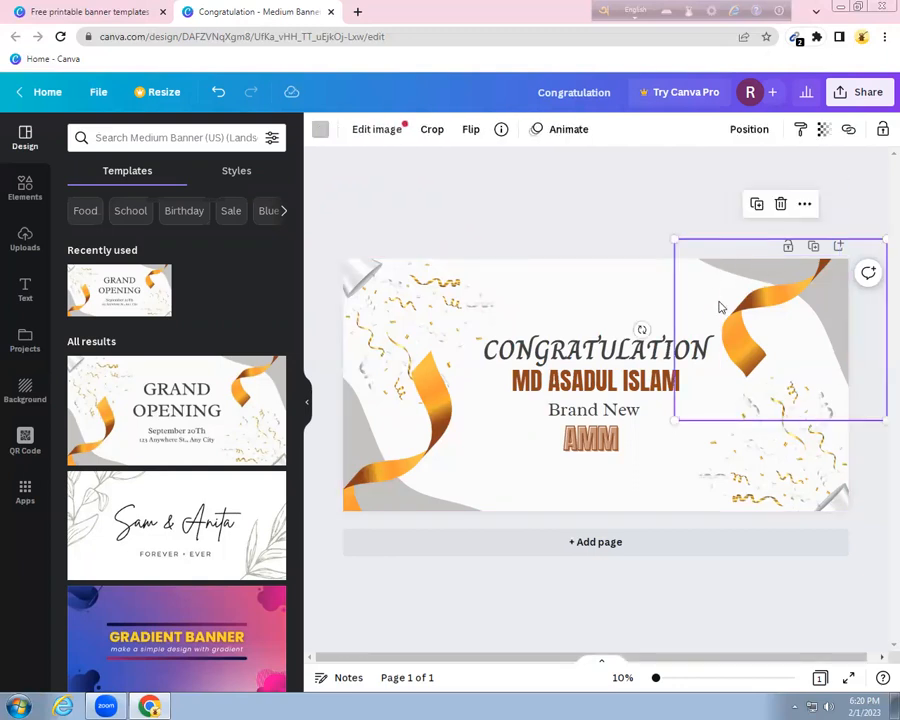
{"action": "left_click", "coordinate": [577, 293]}
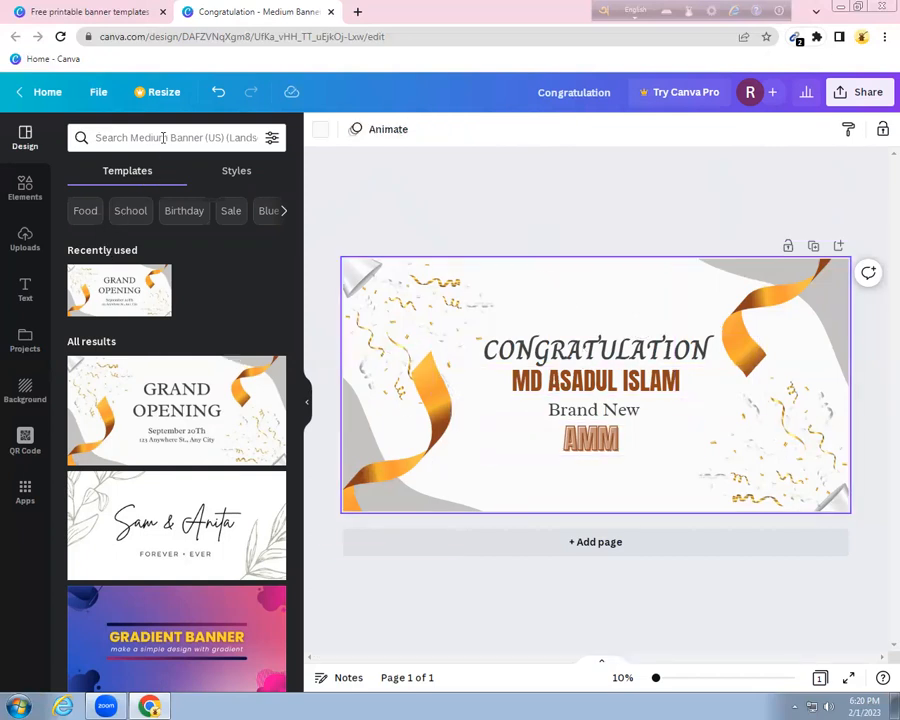
{"action": "left_click", "coordinate": [28, 237]}
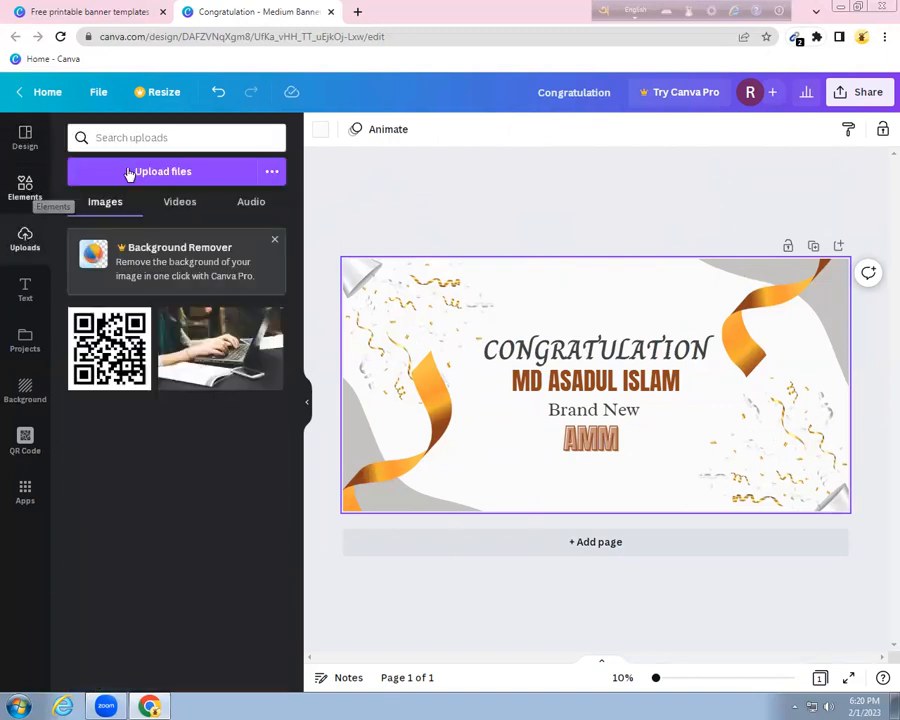
{"action": "left_click", "coordinate": [26, 188]}
{"action": "left_click", "coordinate": [178, 137]}
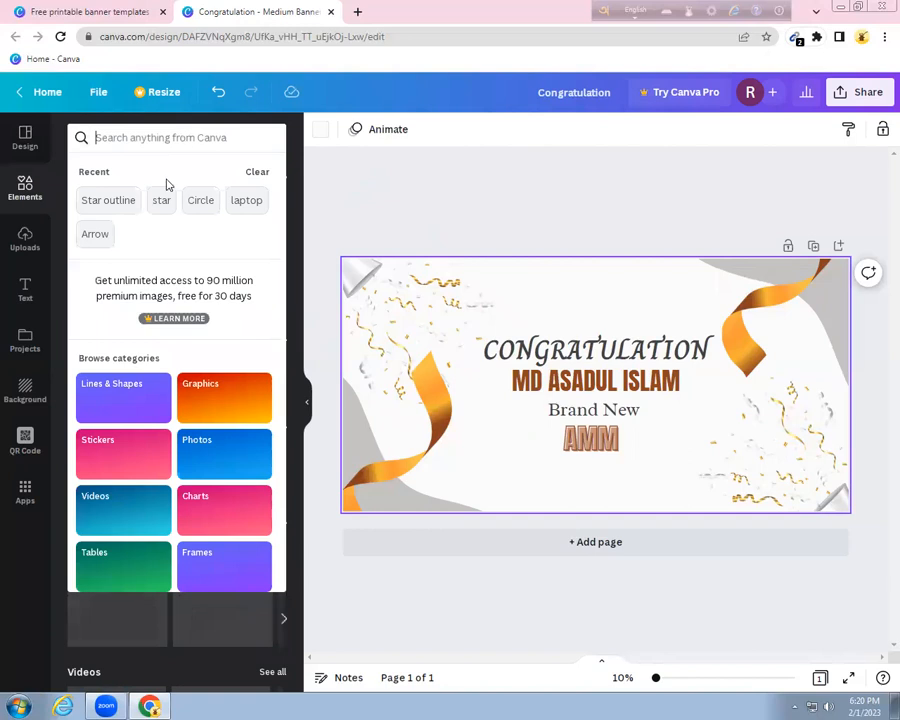
{"action": "left_click", "coordinate": [162, 200]}
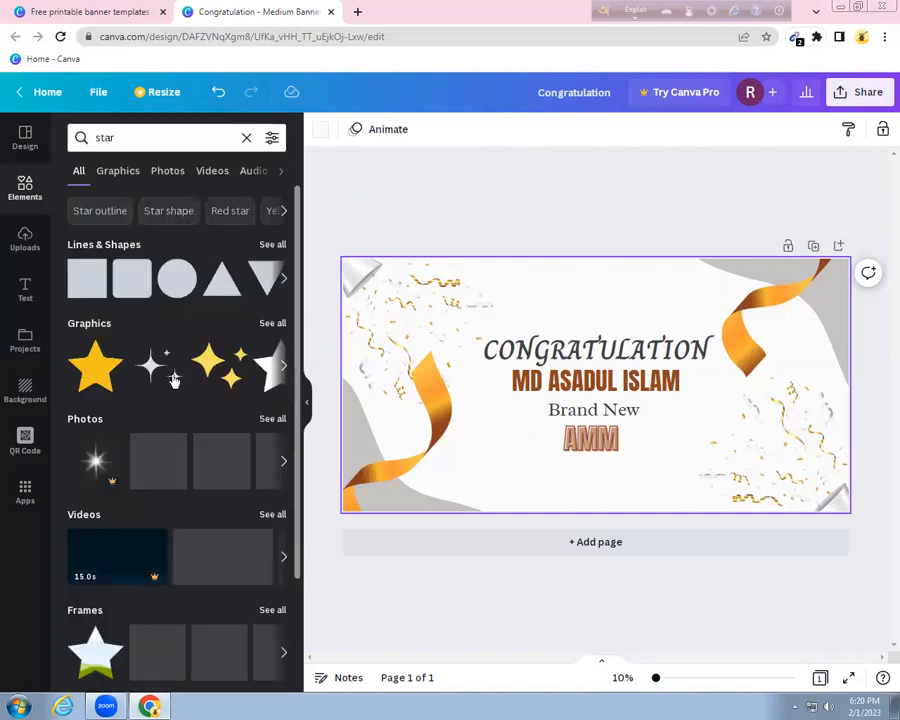
Add three black four-point sparkles and line them up above the CONGRATULATION headline
{"action": "left_click", "coordinate": [172, 372]}
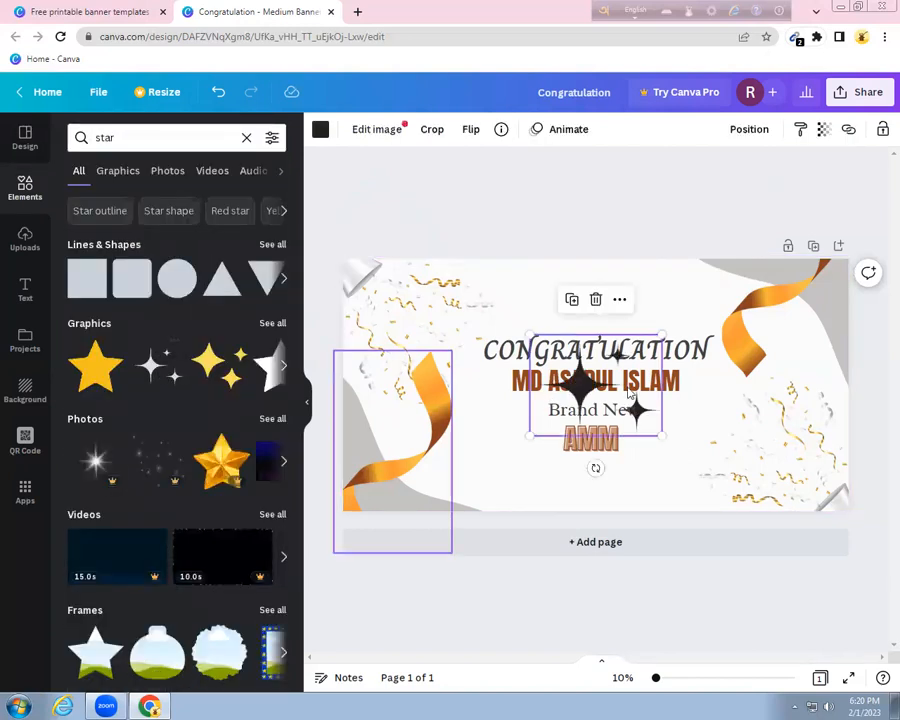
{"action": "left_click_drag", "start_coordinate": [580, 397], "coordinate": [541, 309]}
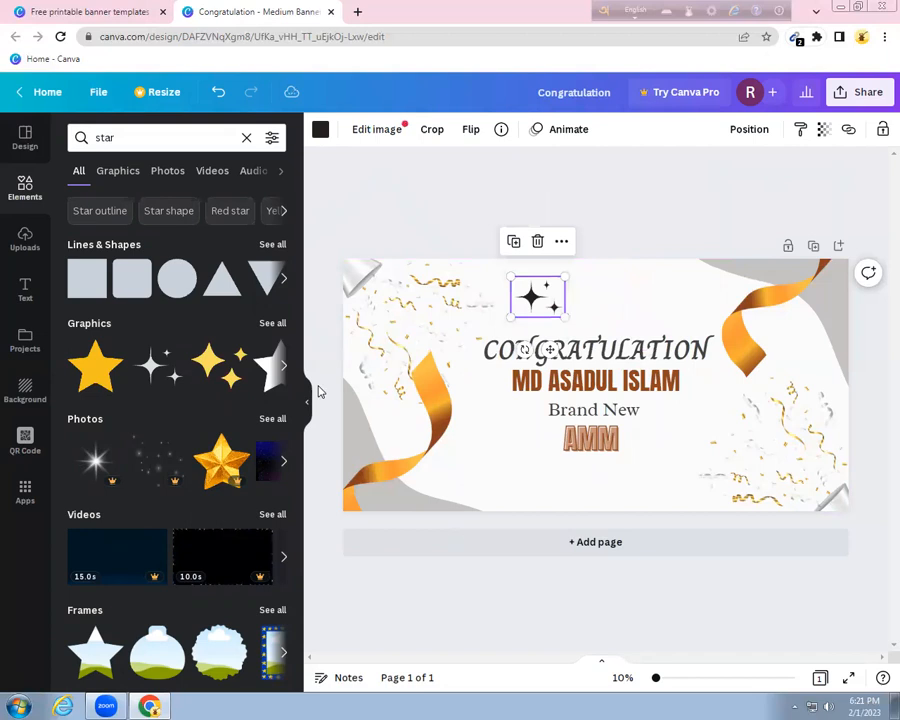
{"action": "key", "text": "ctrl+v"}
{"action": "left_click_drag", "start_coordinate": [595, 394], "coordinate": [608, 302]}
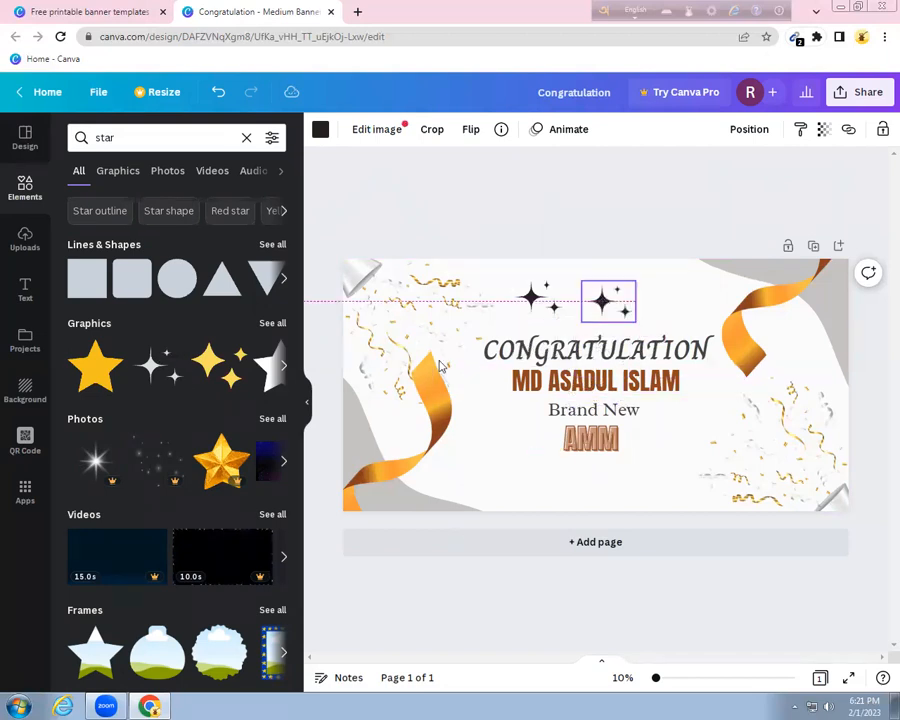
{"action": "left_click", "coordinate": [158, 378]}
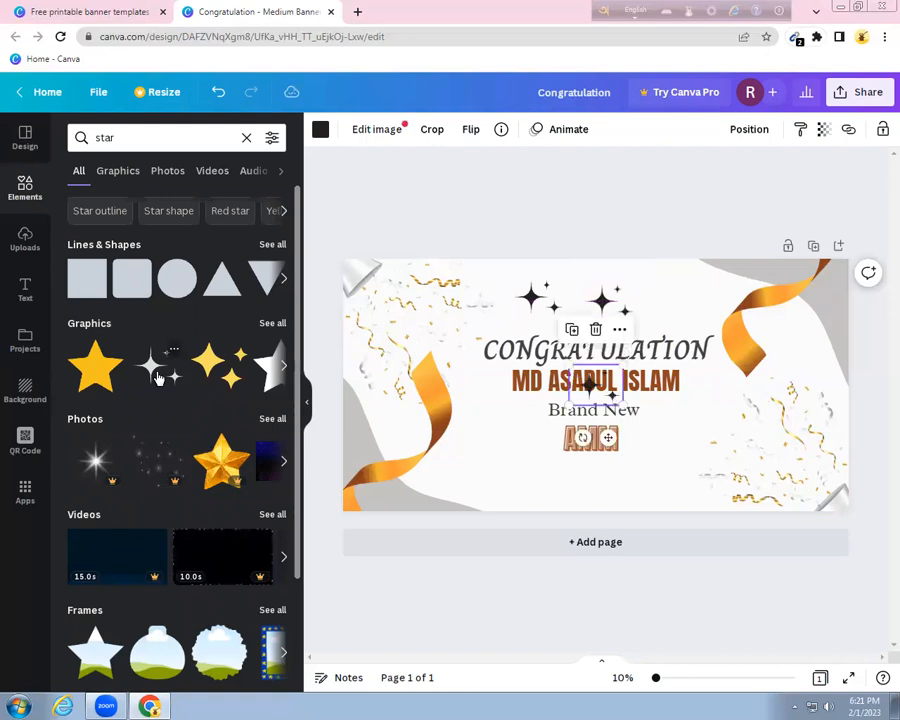
{"action": "left_click_drag", "start_coordinate": [590, 386], "coordinate": [666, 303]}
{"action": "left_click", "coordinate": [490, 224]}
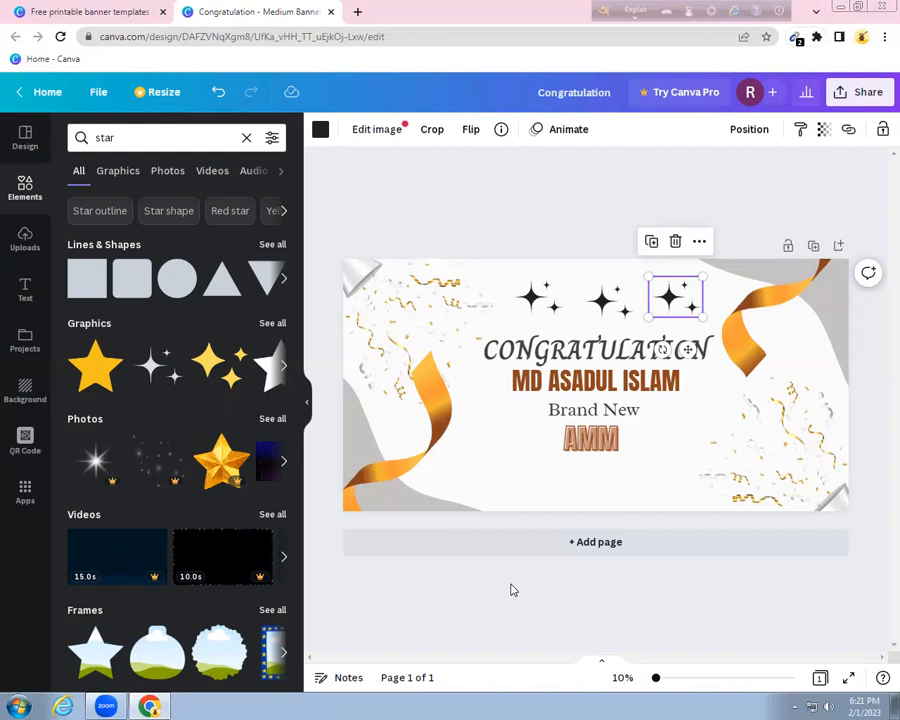
Download the finished banner as a PNG file from the Share menu
{"action": "left_click", "coordinate": [864, 94]}
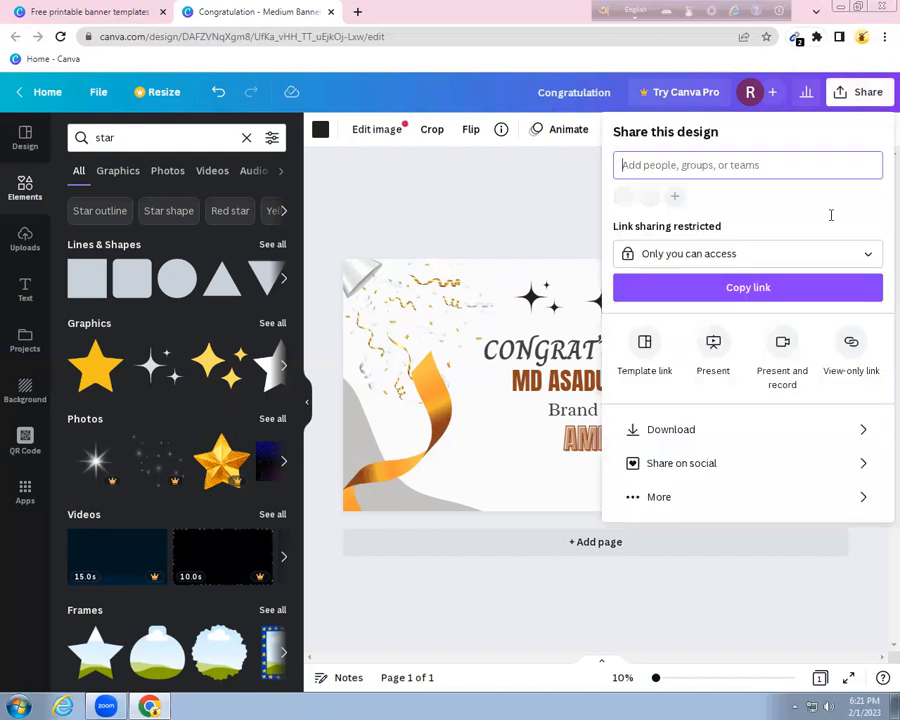
{"action": "left_click", "coordinate": [701, 431]}
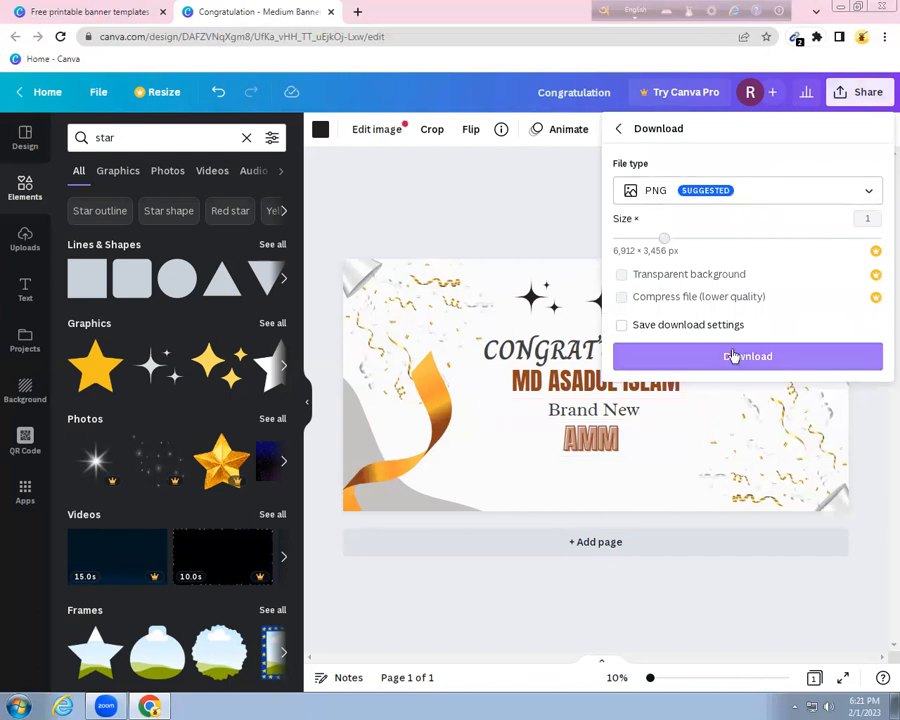
{"action": "left_click", "coordinate": [733, 357]}
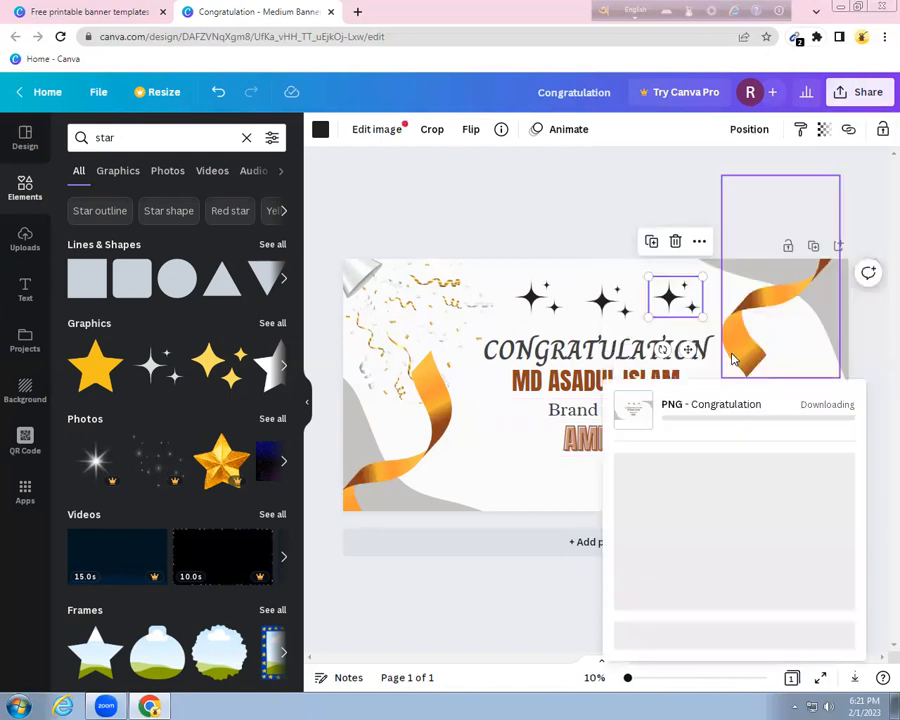